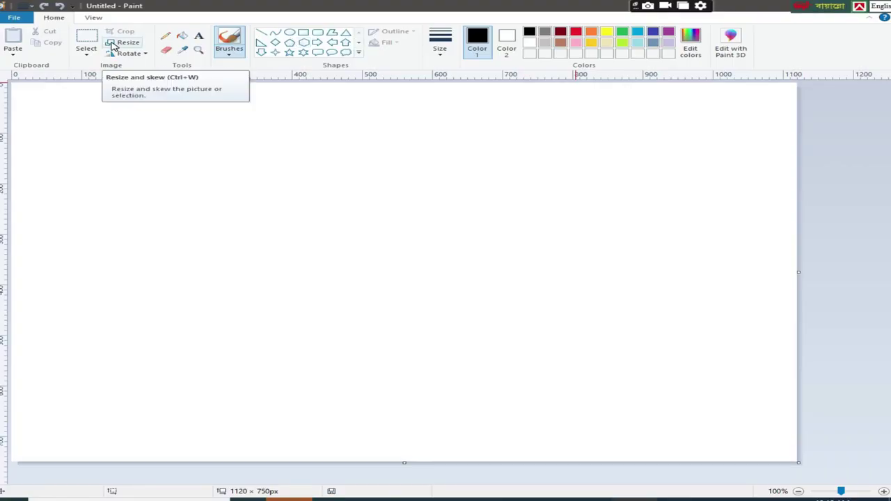
Resize the canvas to 1150 × 750 pixels with aspect ratio unlocked.
click(115, 45)
click(148, 80)
click(45, 136)
right_click(169, 96)
key(Escape)
text(11)
text(0)
click(104, 230)
Draw parallel diagonal yellow and orange lines from the right edge toward the bottom left.
drag(816, 348, 479, 460)
click(606, 32)
drag(816, 272, 323, 461)
drag(809, 274, 812, 281)
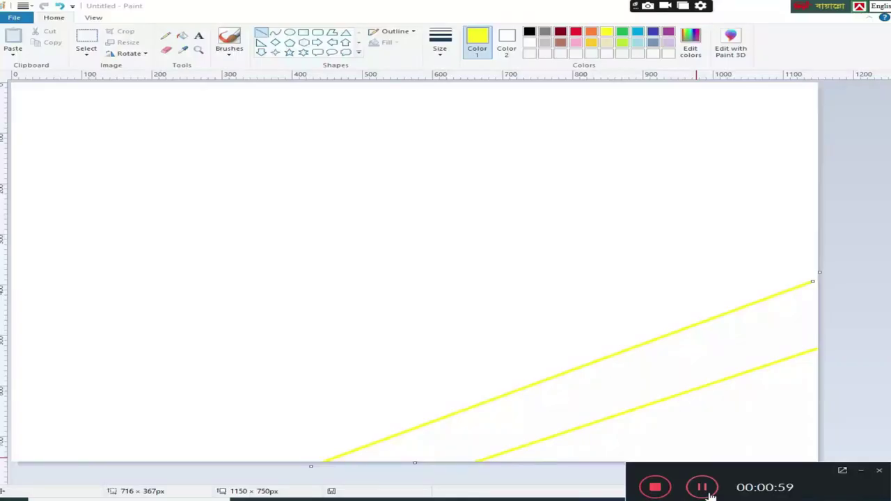
click(591, 31)
drag(828, 206, 124, 464)
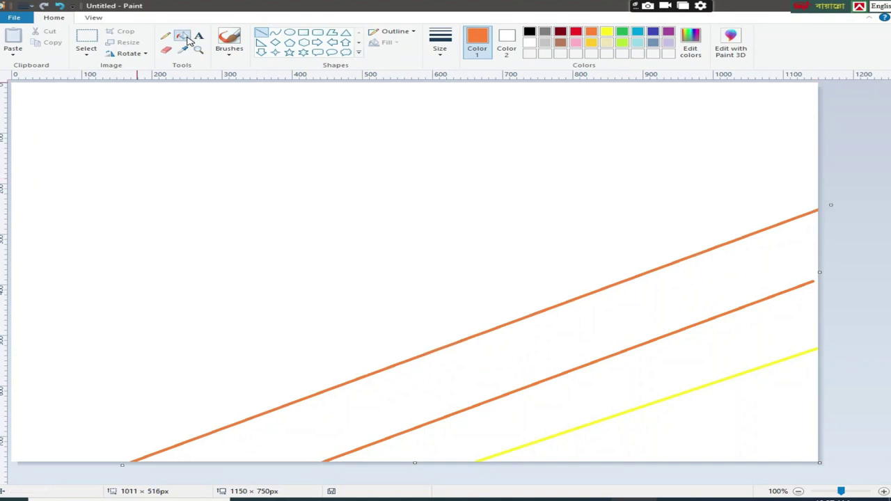
mouse_move(819, 272)
mouse_down()
mouse_move(830, 276)
mouse_move(271, 480)
mouse_up()
Fill the band between the orange lines with orange, undoing the mistaken fill and line.
click(182, 35)
click(546, 346)
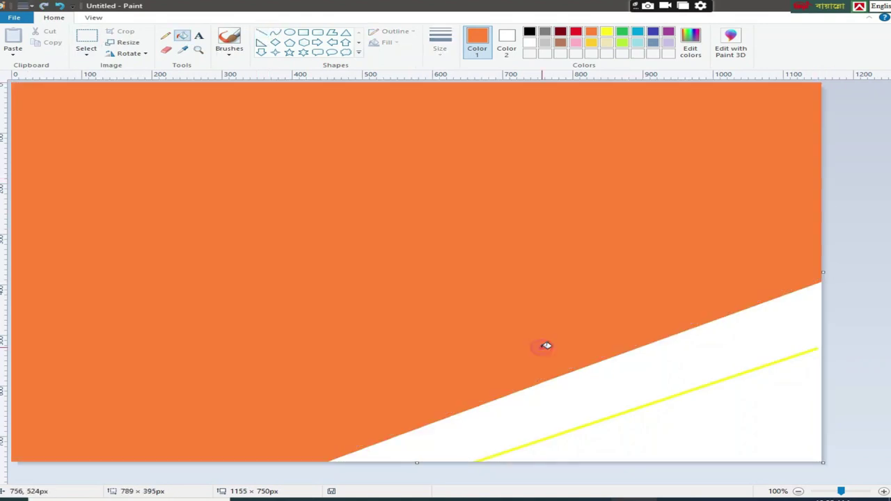
click(60, 6)
click(261, 32)
drag(820, 204, 111, 468)
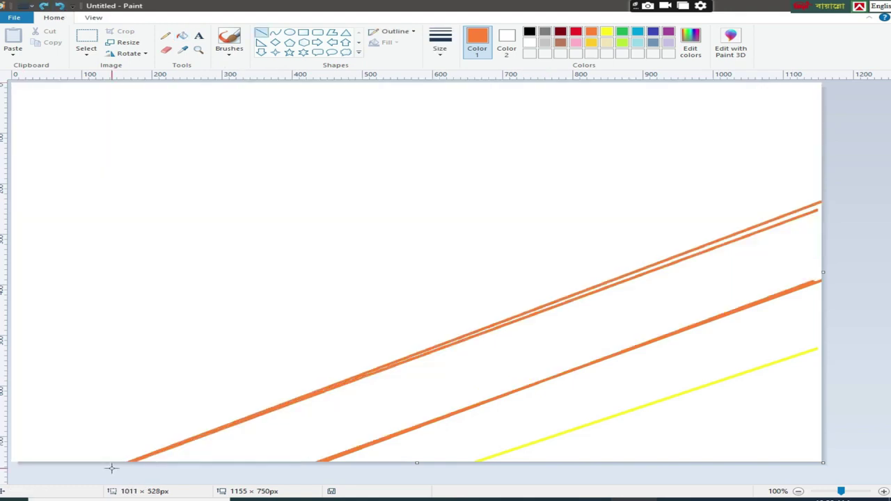
click(60, 5)
click(182, 35)
click(452, 375)
Create a custom gold colour and fill the area below the orange band.
click(591, 41)
click(690, 43)
click(587, 230)
click(324, 321)
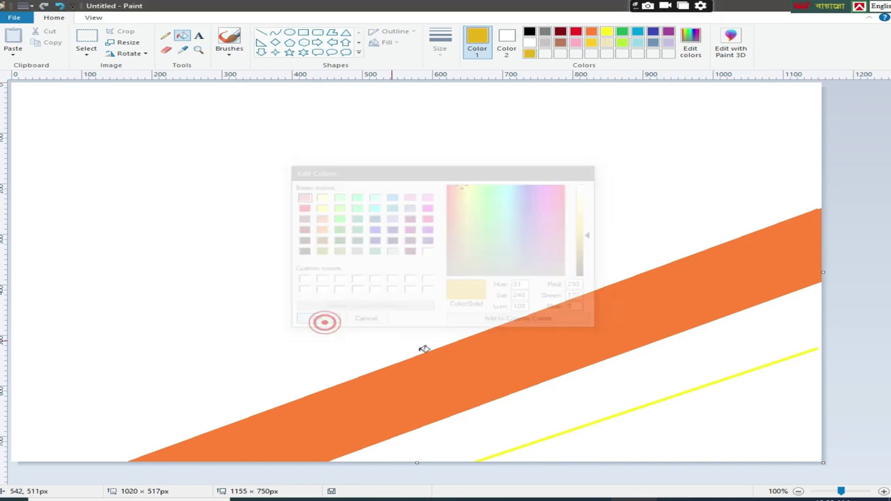
click(665, 357)
Darken orange to brown-orange and draw a diagonal line above the orange band.
click(591, 32)
click(690, 43)
drag(592, 225, 594, 249)
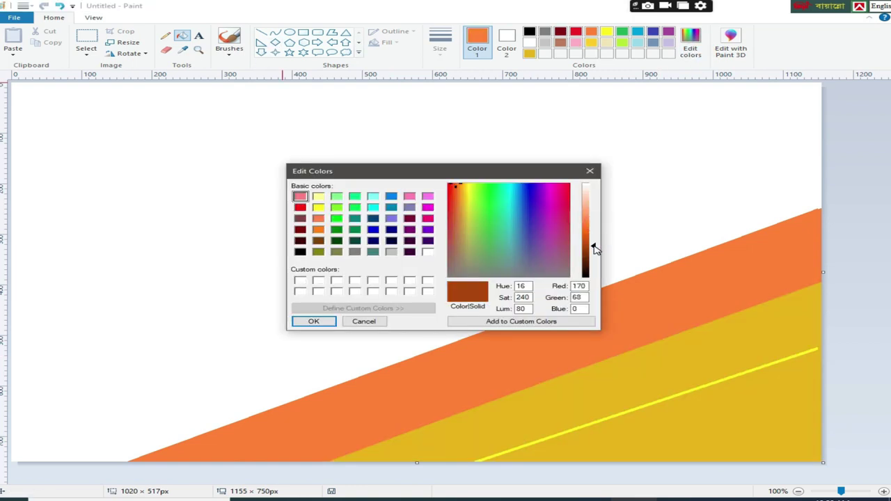
click(313, 321)
click(261, 32)
mouse_move(817, 143)
mouse_down()
mouse_move(123, 394)
mouse_move(11, 445)
mouse_move(835, 136)
mouse_up()
click(576, 32)
Darken the red slightly and fill the band above the orange with it.
click(690, 43)
drag(593, 224, 592, 236)
click(313, 321)
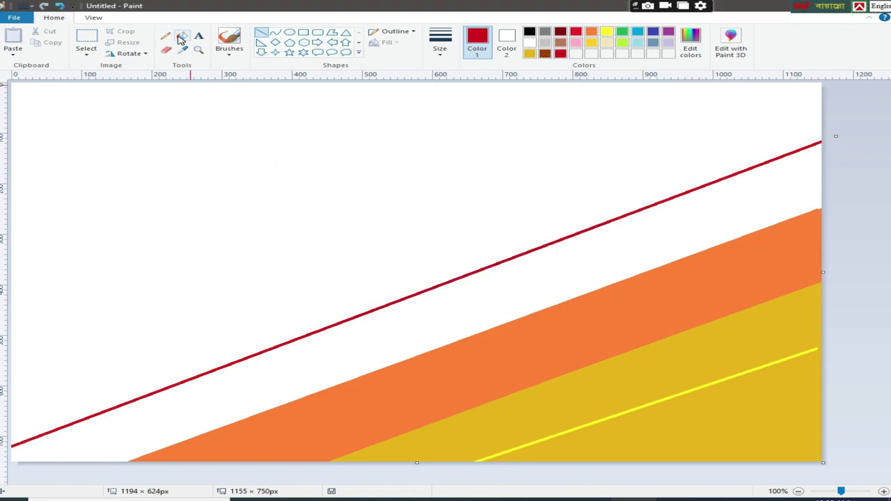
click(181, 35)
click(532, 278)
Draw a darker red diagonal line and fill the band above the red with it.
click(691, 43)
click(599, 247)
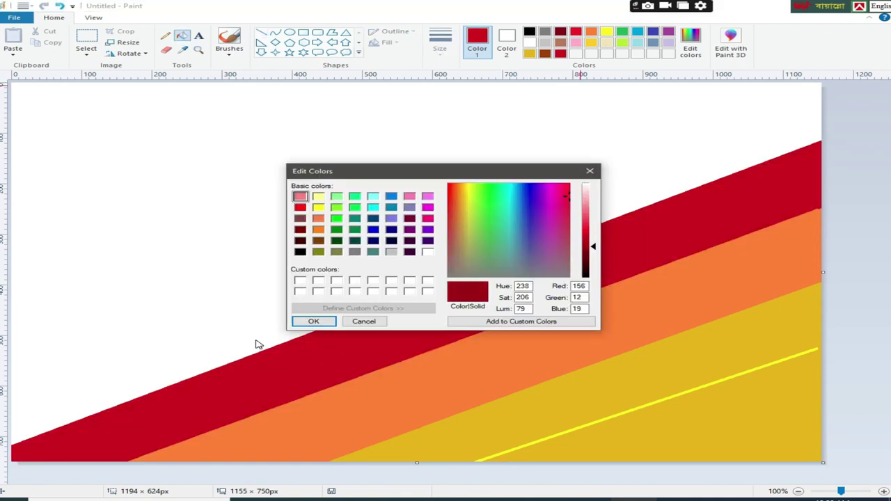
click(314, 321)
click(261, 32)
drag(816, 85, 12, 380)
click(182, 35)
click(431, 255)
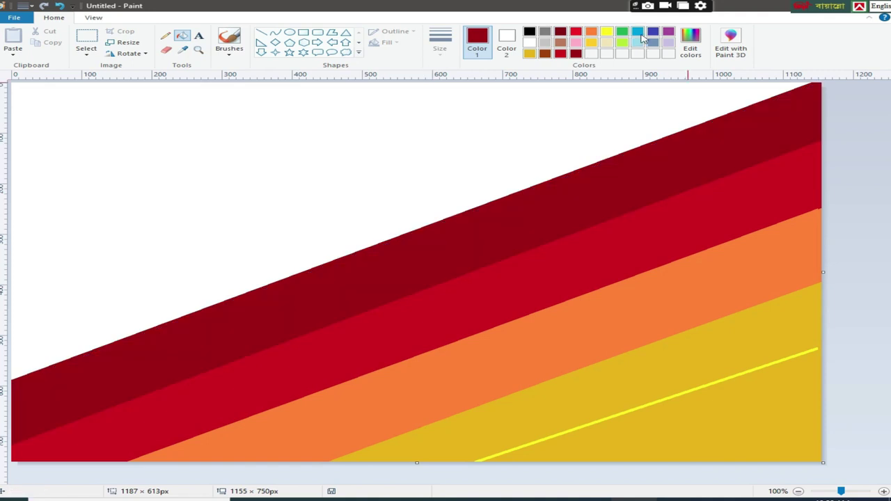
Draw a light-blue diagonal line and fill the band above the dark red light blue.
click(638, 31)
click(261, 32)
drag(644, 79, 11, 320)
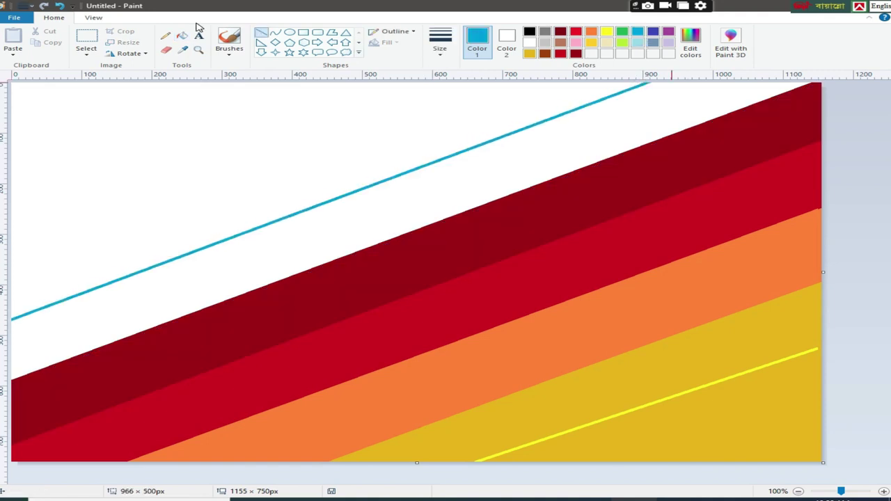
click(181, 35)
click(477, 175)
Add a dark-blue diagonal line higher up and fill the band beneath it.
click(653, 31)
click(261, 32)
mouse_move(453, 84)
mouse_down()
mouse_move(24, 263)
mouse_move(11, 260)
mouse_move(534, 77)
mouse_up()
click(182, 34)
click(278, 191)
Mix a navy colour, draw a navy diagonal near the top-left, and fill below it.
click(691, 42)
drag(593, 229, 592, 254)
click(314, 320)
click(261, 32)
mouse_move(332, 82)
mouse_down()
mouse_move(199, 143)
mouse_move(11, 202)
mouse_up()
click(181, 35)
click(174, 161)
Darken the colour almost to black and fill the top-left corner.
click(690, 41)
drag(593, 254, 593, 271)
click(314, 321)
click(93, 127)
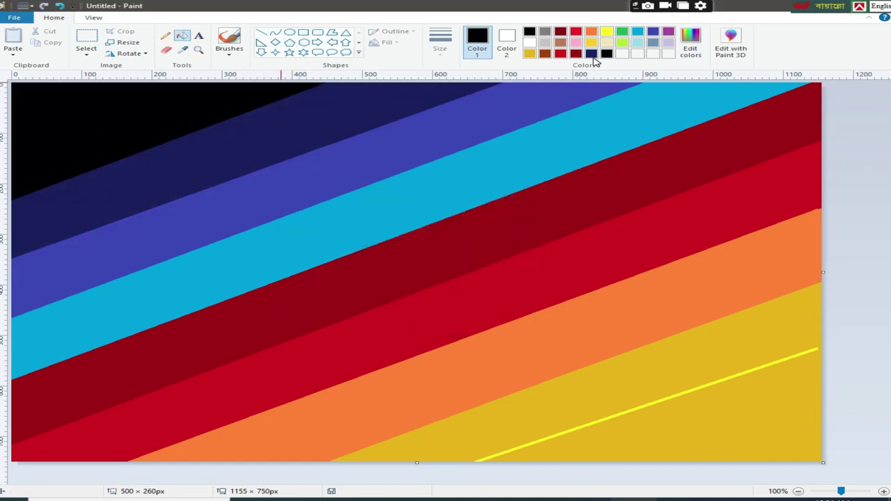
Fill the bottom band with a custom pale yellow.
click(606, 31)
click(690, 42)
drag(591, 230, 591, 204)
click(314, 321)
click(452, 445)
Draw a bright yellow line to the right edge and fill the area above it.
click(260, 32)
drag(804, 350, 820, 348)
click(610, 34)
click(181, 35)
click(662, 362)
Set the Resize dialog to pixels with aspect ratio unlocked and select the width.
click(123, 42)
click(148, 78)
click(46, 136)
click(180, 97)
right_click(161, 96)
click(183, 149)
Squeeze the image to 1 px wide, stretch it back to 1150 px, then select all.
text(1)
click(104, 229)
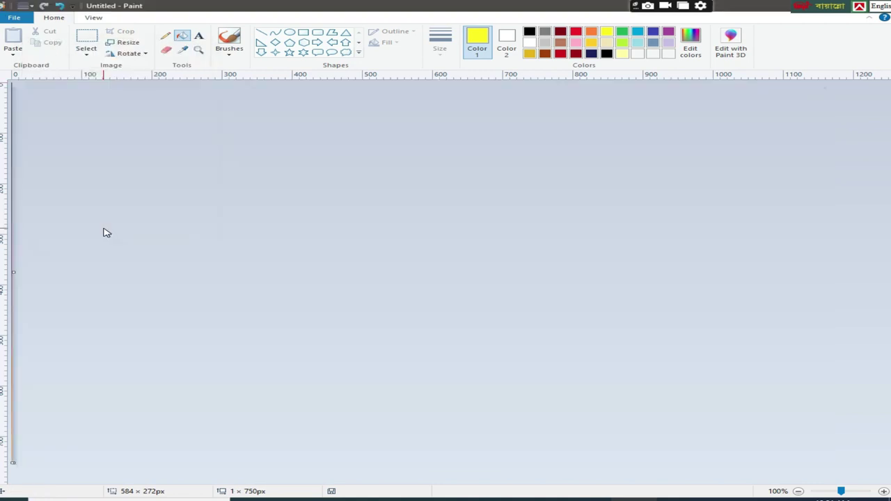
click(123, 42)
text(1150)
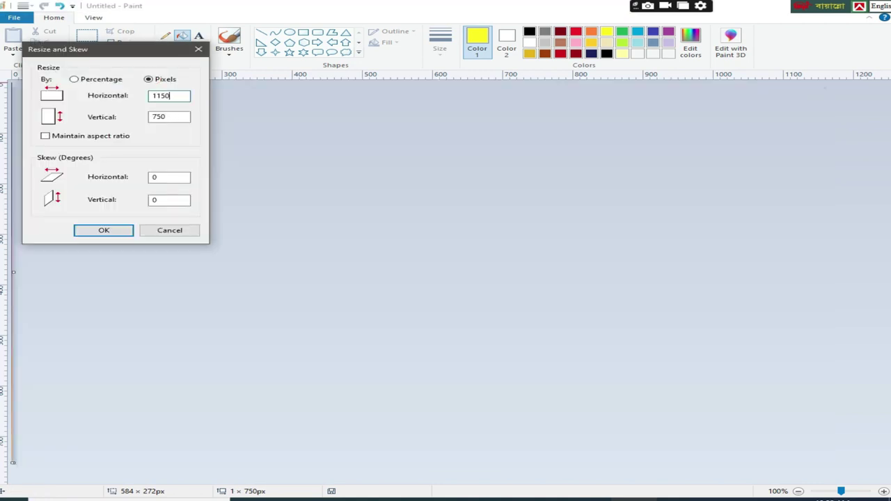
click(103, 230)
click(86, 53)
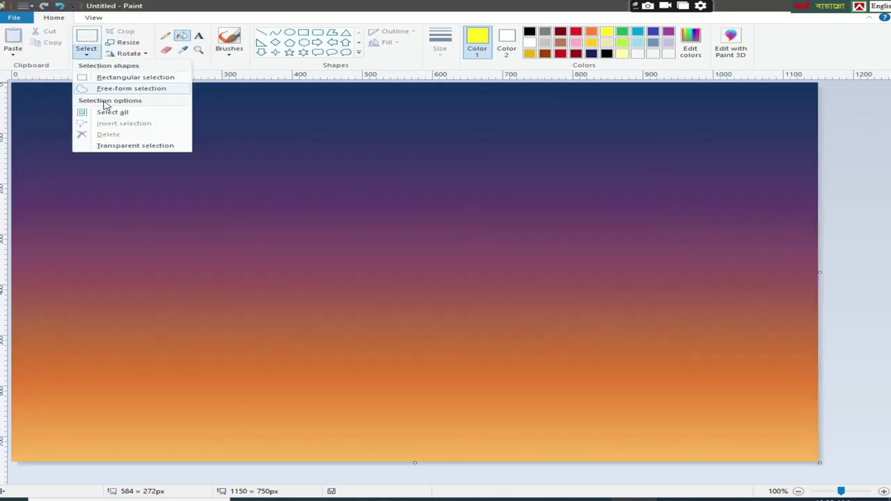
click(105, 112)
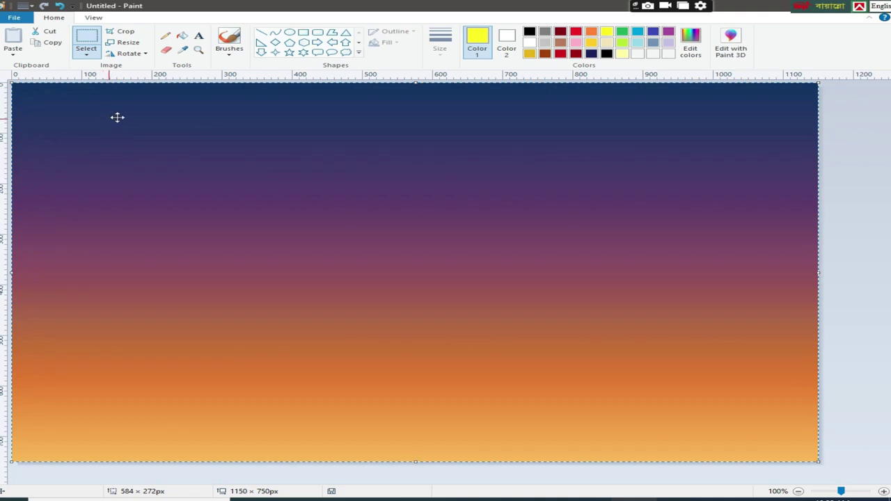
Darken the orange to a dark brown in Edit colors.
click(591, 32)
click(690, 43)
drag(592, 222, 592, 254)
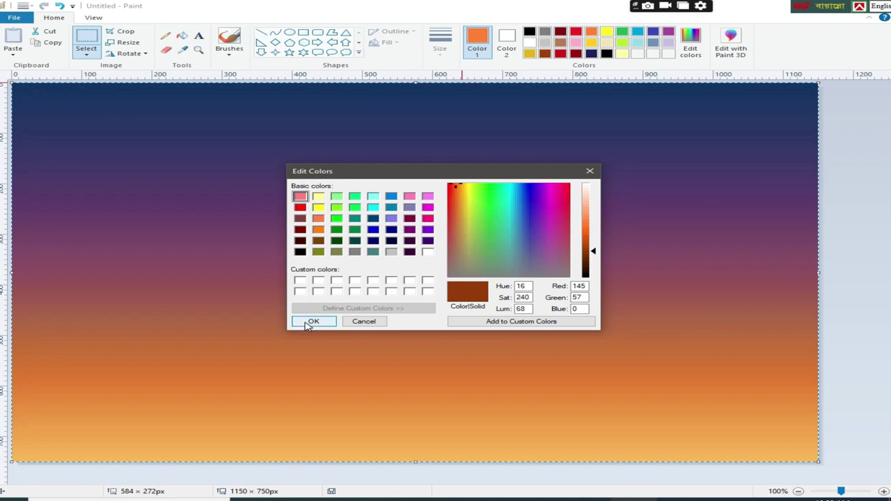
Paint a thick dark-brown hill horizon across the lower gradient with a large brush.
click(592, 247)
click(592, 252)
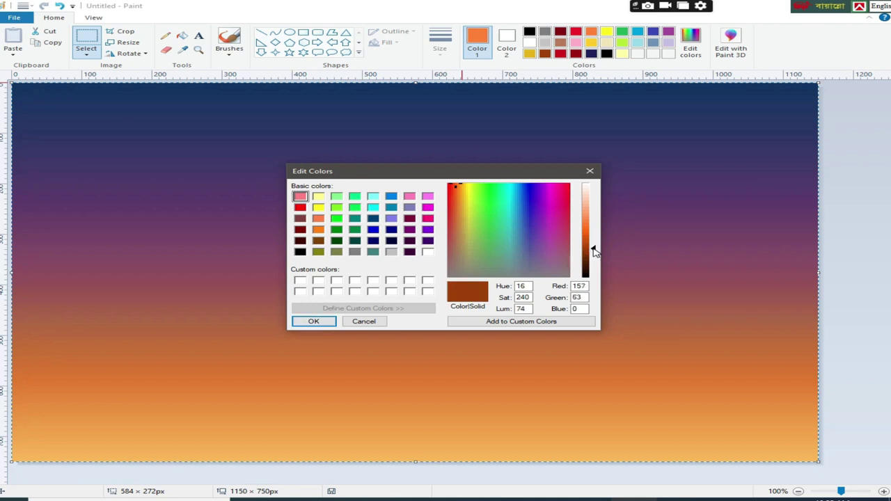
click(307, 321)
click(229, 42)
click(439, 42)
click(455, 133)
mouse_move(11, 403)
mouse_down()
mouse_move(471, 441)
mouse_move(818, 360)
mouse_up()
mouse_move(11, 403)
mouse_down()
mouse_move(245, 437)
mouse_move(505, 441)
mouse_move(800, 372)
mouse_move(818, 358)
mouse_move(773, 362)
mouse_move(609, 412)
mouse_move(358, 440)
mouse_move(73, 414)
mouse_move(15, 394)
mouse_move(487, 441)
mouse_up()
mouse_move(26, 401)
mouse_down()
mouse_move(278, 433)
mouse_move(536, 423)
mouse_move(773, 371)
mouse_move(417, 426)
mouse_move(11, 390)
mouse_up()
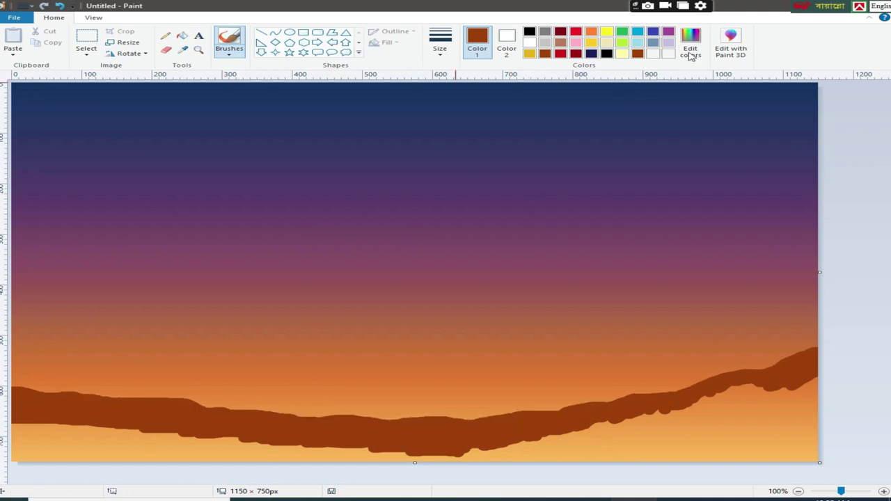
Paint a darker brown along the lower edge of the left and right hills.
click(691, 50)
click(591, 247)
drag(591, 247, 590, 253)
click(313, 320)
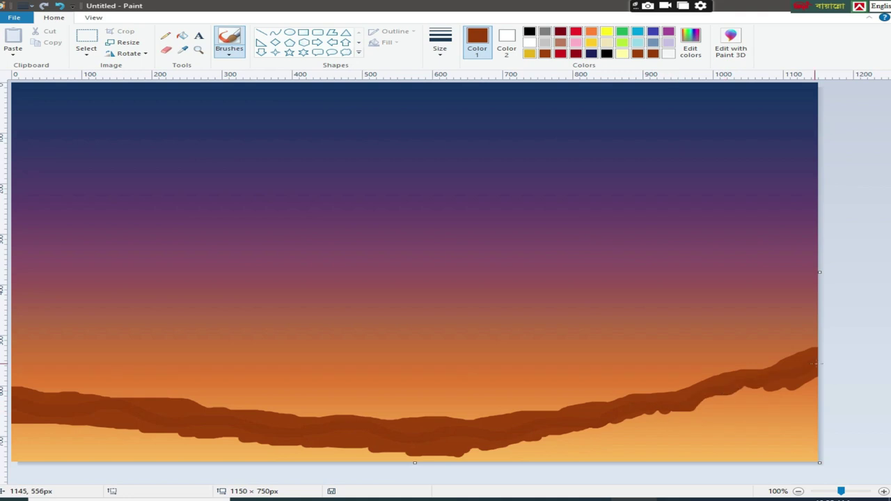
drag(71, 418, 245, 436)
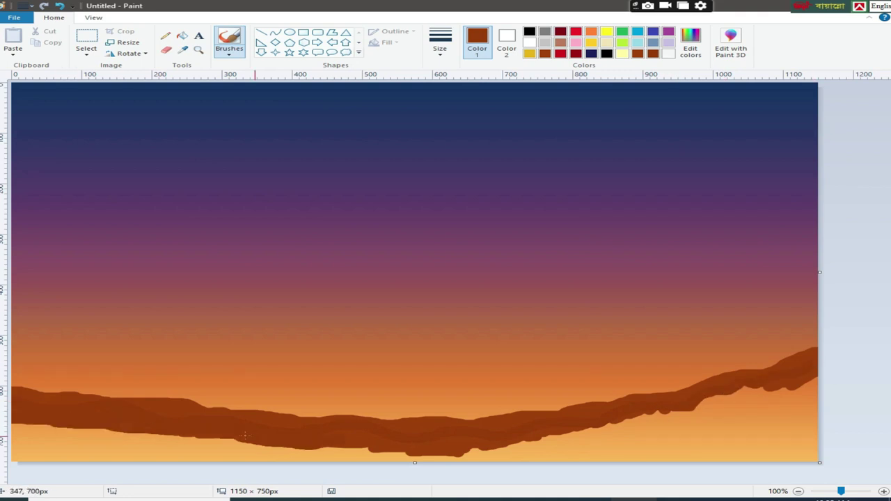
mouse_move(429, 446)
mouse_down()
mouse_move(522, 429)
mouse_move(593, 437)
mouse_move(700, 416)
mouse_move(783, 384)
mouse_move(814, 400)
mouse_move(418, 453)
mouse_move(14, 432)
mouse_move(278, 455)
mouse_up()
Add two deeper brown hill layers, the darkest running along the bottom edge.
click(690, 43)
click(308, 320)
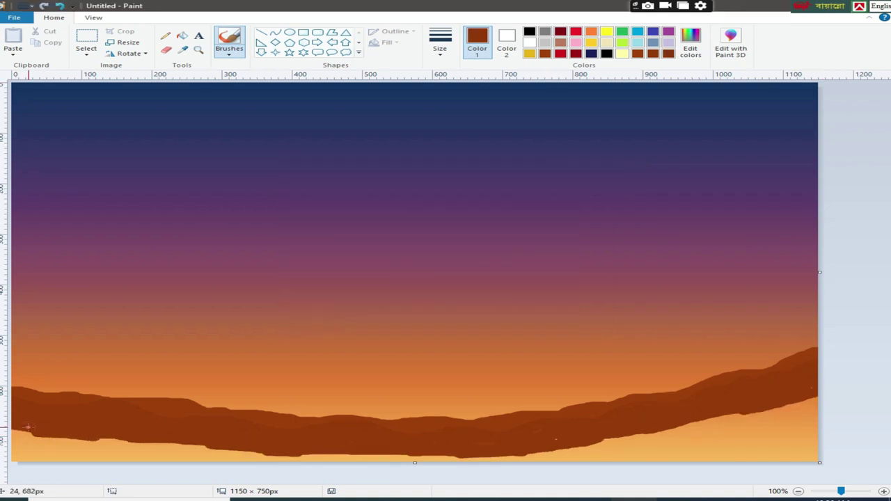
drag(20, 430, 112, 444)
mouse_move(33, 432)
mouse_down()
mouse_move(58, 449)
mouse_move(22, 426)
mouse_move(264, 460)
mouse_move(479, 456)
mouse_move(696, 425)
mouse_move(814, 369)
mouse_up()
click(690, 43)
drag(593, 250, 594, 257)
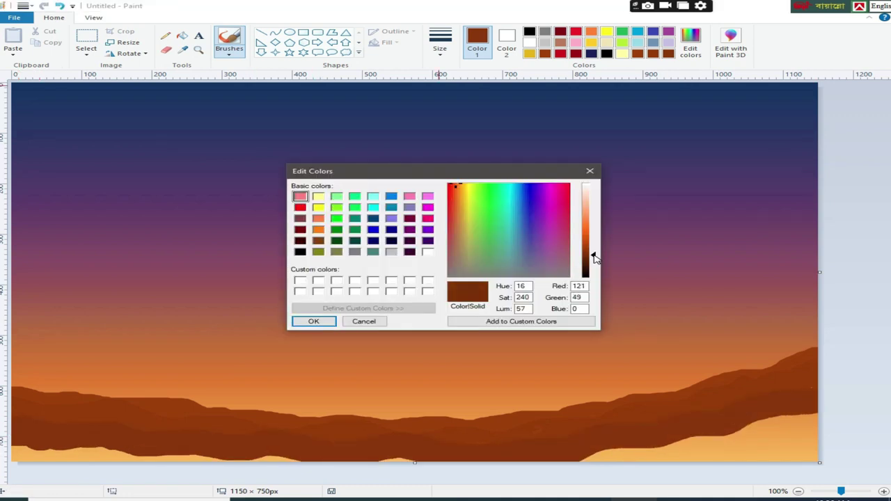
click(314, 320)
mouse_move(20, 453)
mouse_down()
mouse_move(467, 466)
mouse_move(686, 442)
mouse_move(816, 409)
mouse_up()
Darken the bottom-right edge with the thickest brush, then choose black.
click(690, 43)
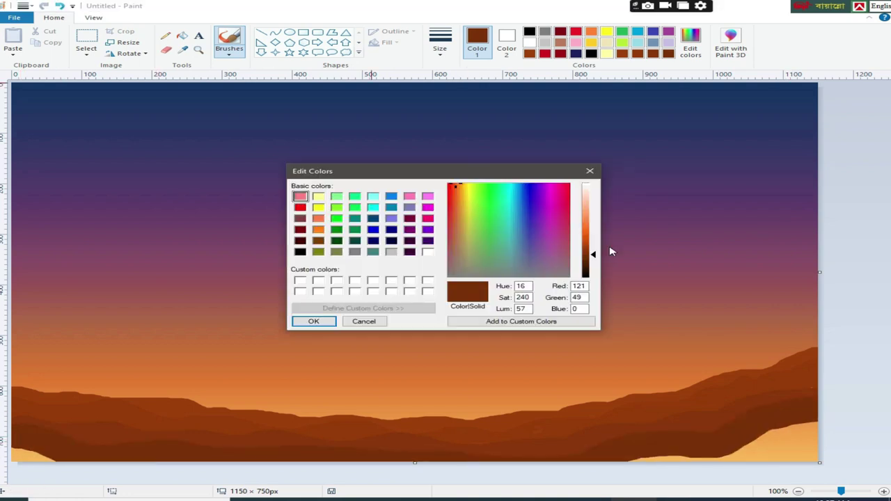
click(314, 321)
click(440, 42)
click(453, 130)
drag(638, 459, 773, 427)
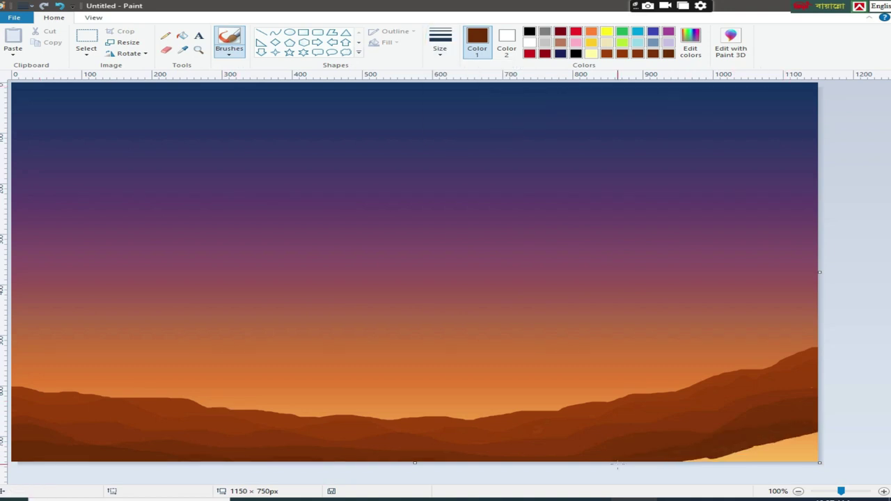
click(690, 41)
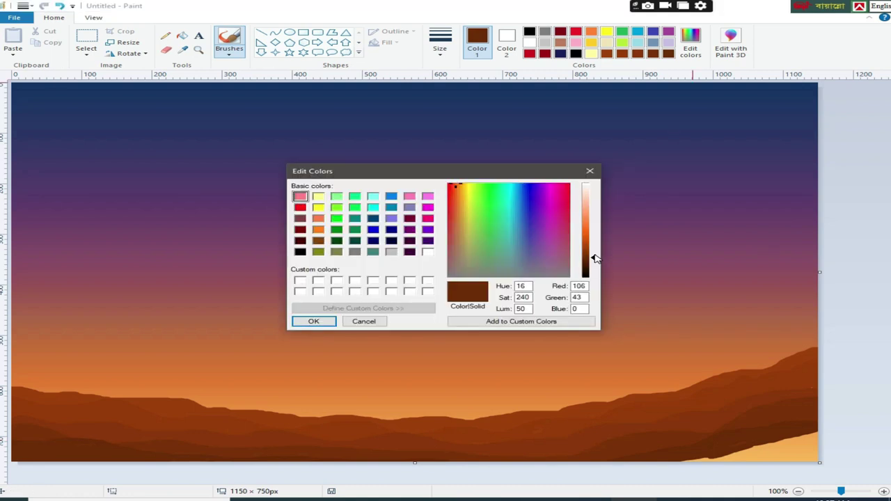
click(319, 318)
Brush black ground along the entire bottom edge, thickening it at left and right.
drag(12, 454, 128, 458)
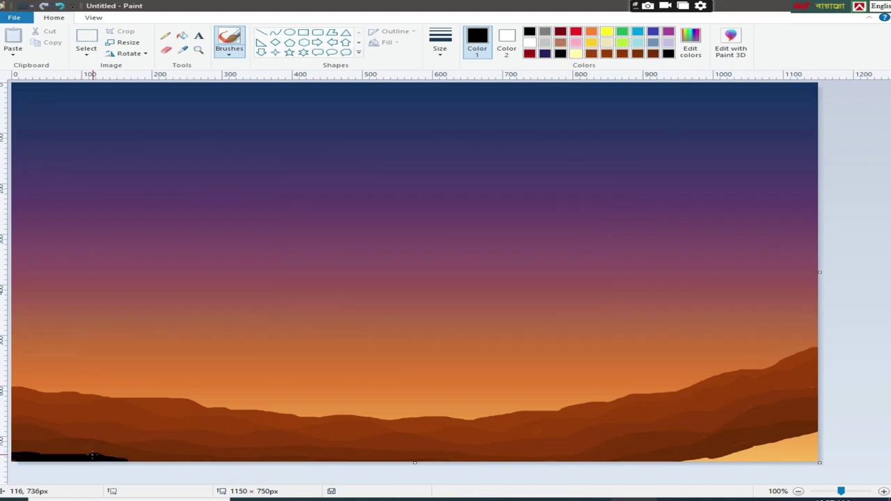
drag(711, 459, 733, 459)
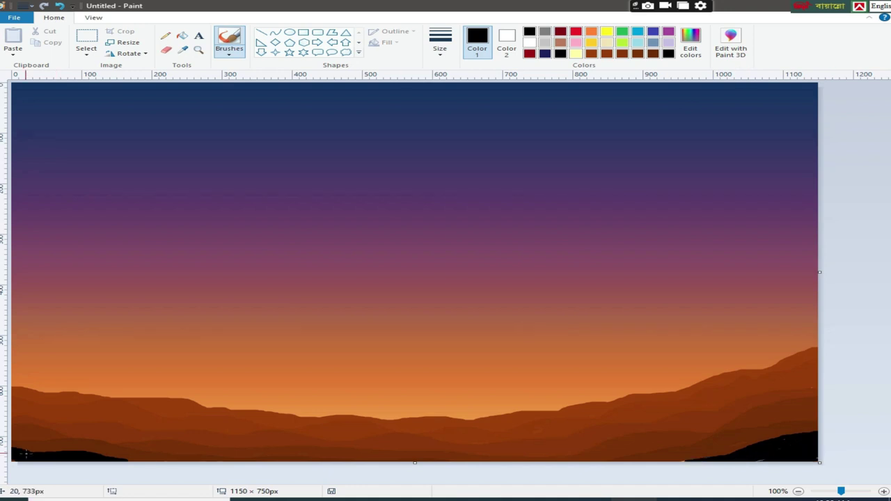
drag(12, 452, 632, 461)
click(440, 42)
click(469, 113)
drag(556, 461, 606, 460)
mouse_move(663, 455)
mouse_down()
mouse_move(723, 454)
mouse_move(659, 452)
mouse_move(816, 430)
mouse_up()
drag(115, 460, 268, 456)
Add a curved black line along the bottom and fill in the bottom-left corner.
click(276, 32)
drag(83, 445, 629, 456)
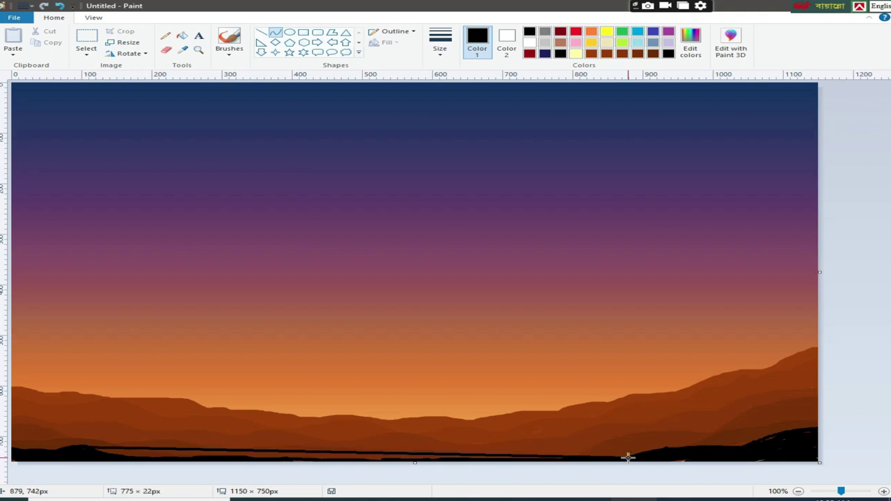
drag(288, 452, 285, 459)
click(229, 49)
click(228, 69)
drag(97, 453, 184, 457)
mouse_move(42, 453)
mouse_down()
mouse_move(16, 446)
mouse_move(62, 445)
mouse_move(14, 440)
mouse_up()
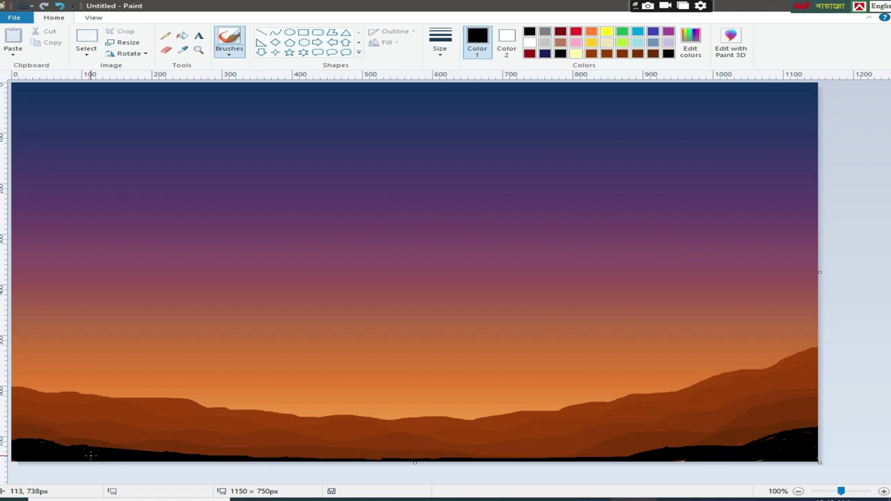
click(304, 33)
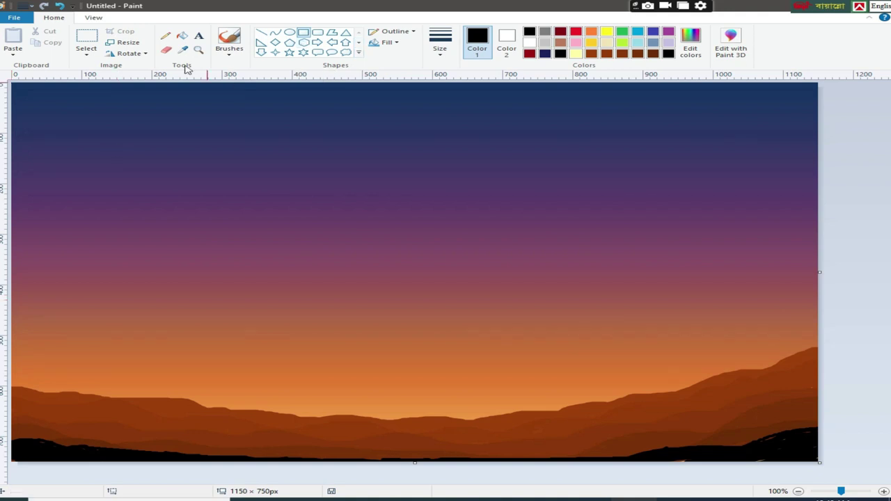
Draw the tall tower rectangle on the left with the thickest black outline.
click(439, 43)
click(442, 135)
click(506, 42)
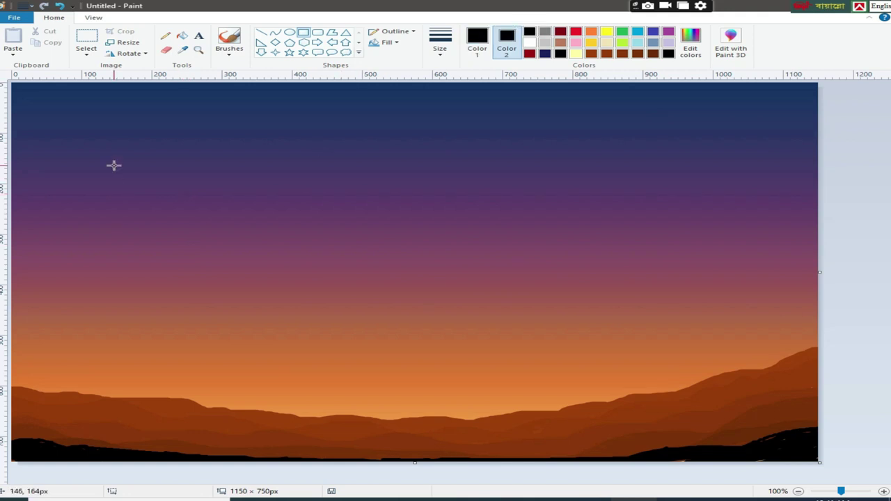
drag(113, 165, 239, 461)
drag(239, 165, 243, 162)
click(440, 42)
click(455, 132)
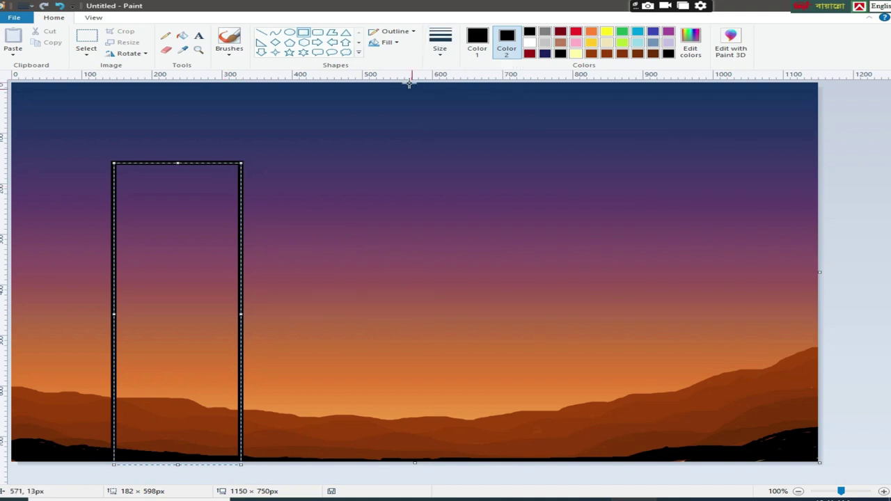
drag(119, 167, 236, 456)
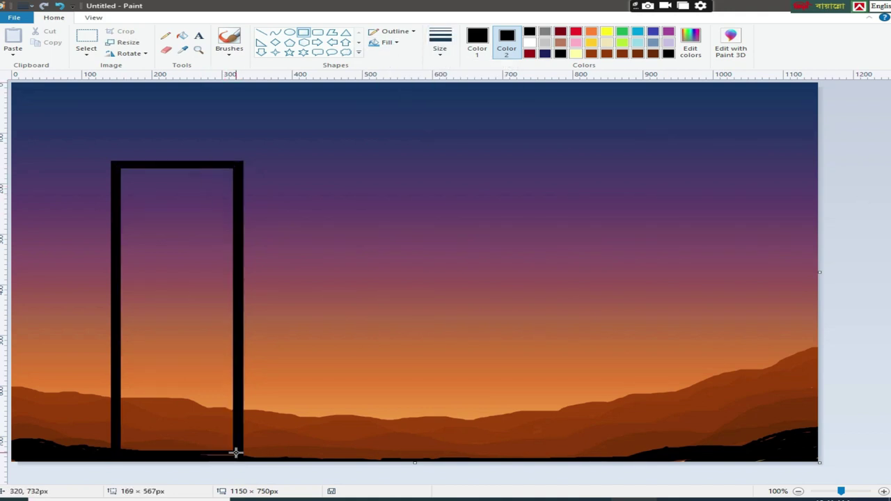
click(477, 41)
Mix a dark maroon colour and draw a maroon rectangle just inside the tower frame.
click(560, 32)
click(690, 42)
click(593, 264)
click(319, 320)
drag(120, 167, 230, 464)
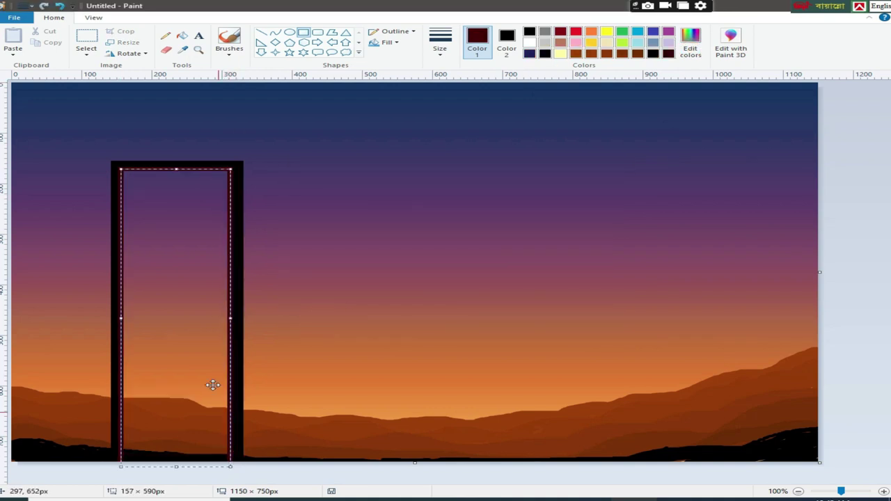
drag(119, 167, 120, 169)
click(854, 265)
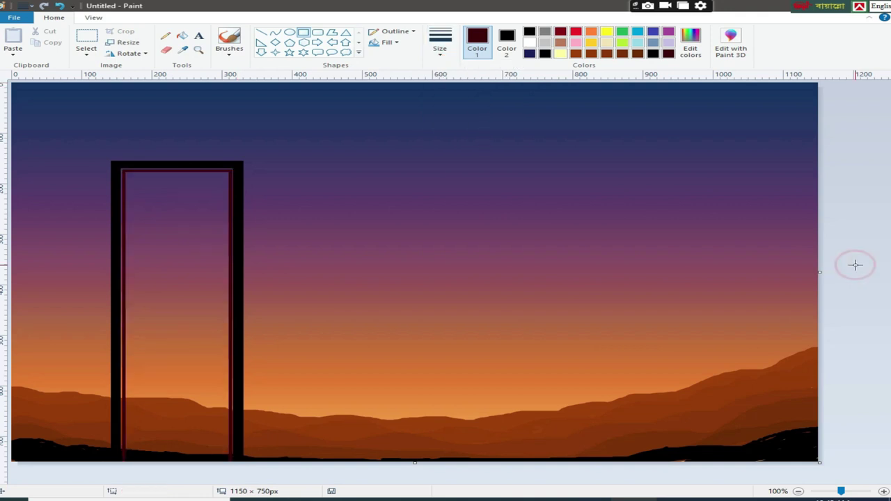
Draw nested black rectangles inside the maroon outline.
click(529, 32)
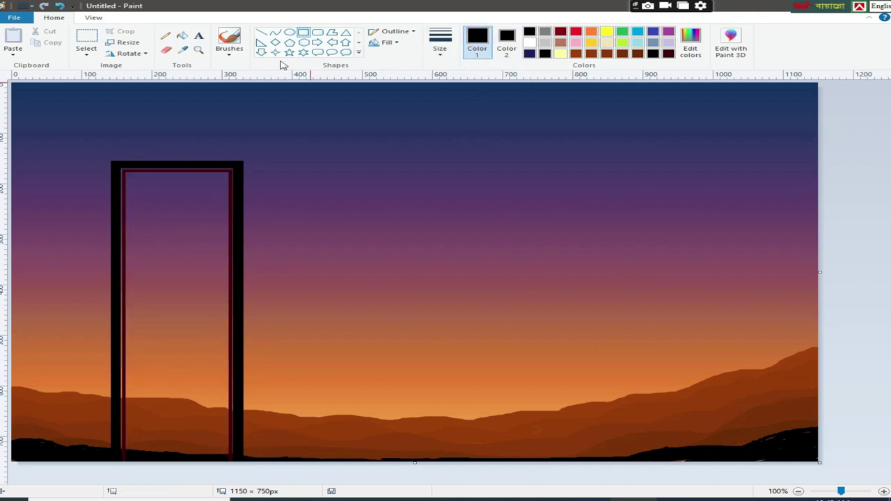
drag(129, 171, 227, 462)
drag(178, 171, 178, 173)
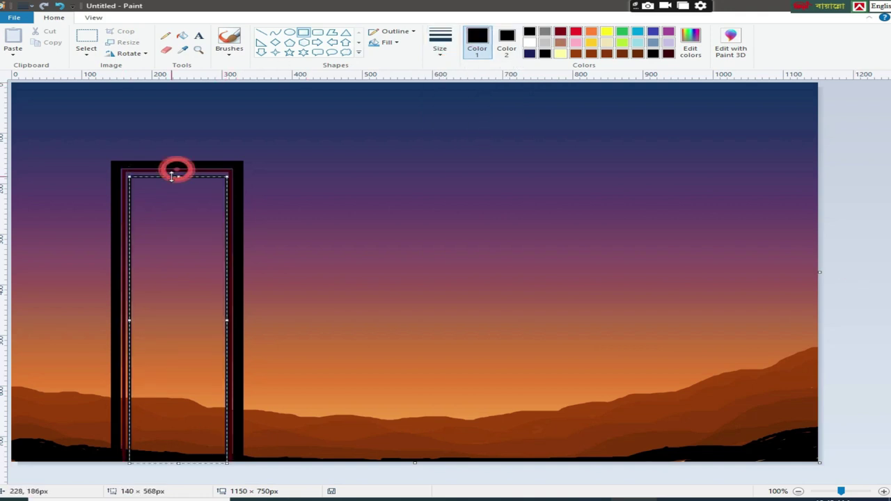
drag(130, 318, 126, 318)
click(234, 322)
drag(129, 177, 225, 457)
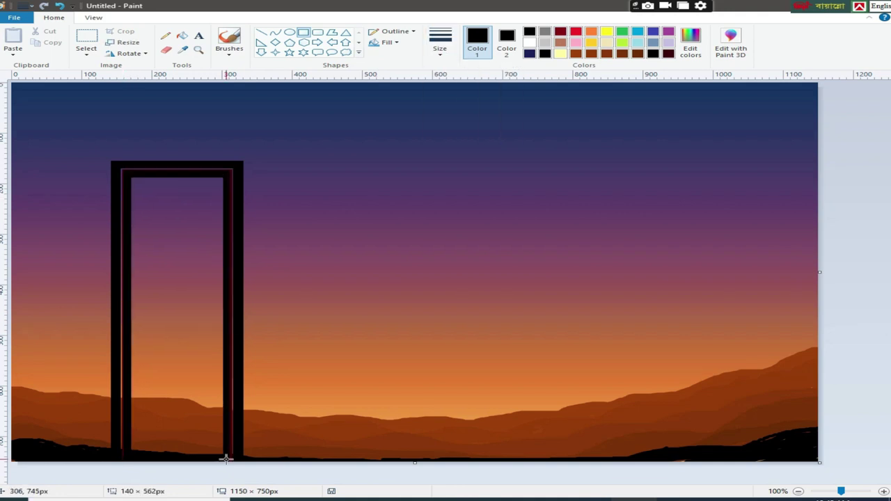
Redraw the dark maroon inner rectangle with a thicker outline.
click(668, 53)
click(505, 38)
click(668, 52)
drag(123, 169, 234, 464)
click(439, 41)
click(453, 110)
click(869, 146)
Draw a tall black diamond at the top of the tower interior.
click(275, 43)
mouse_move(216, 179)
mouse_down()
mouse_move(130, 233)
mouse_move(175, 243)
mouse_move(223, 302)
mouse_up()
click(530, 32)
click(477, 41)
click(529, 32)
click(866, 169)
Stack resized black diamonds down the tower interior to its bottom.
mouse_move(184, 274)
mouse_down()
mouse_move(150, 274)
mouse_move(218, 273)
mouse_up()
drag(139, 274, 131, 275)
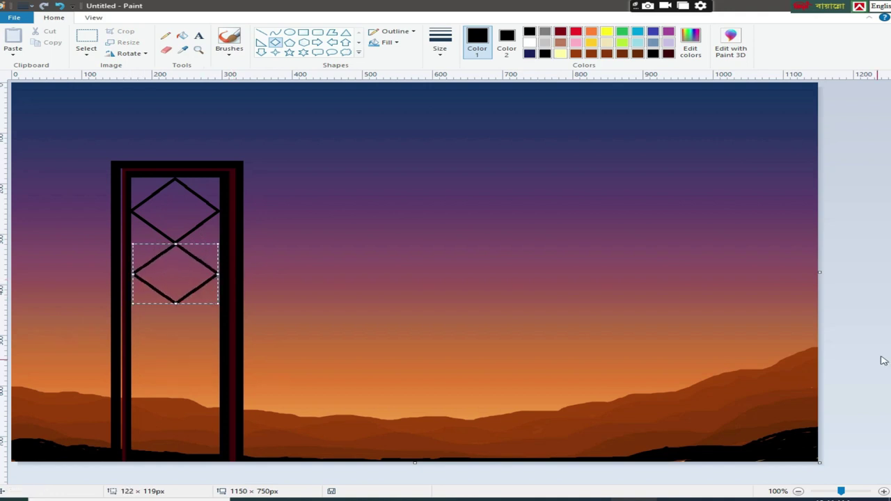
mouse_move(149, 315)
mouse_down()
mouse_move(220, 390)
mouse_move(131, 303)
mouse_up()
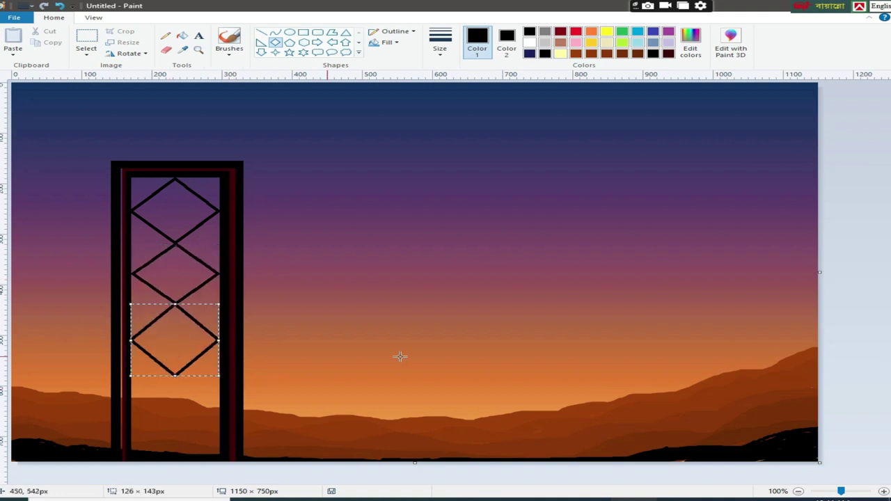
mouse_move(174, 374)
mouse_down()
mouse_move(229, 422)
mouse_move(230, 447)
mouse_up()
drag(174, 410, 119, 411)
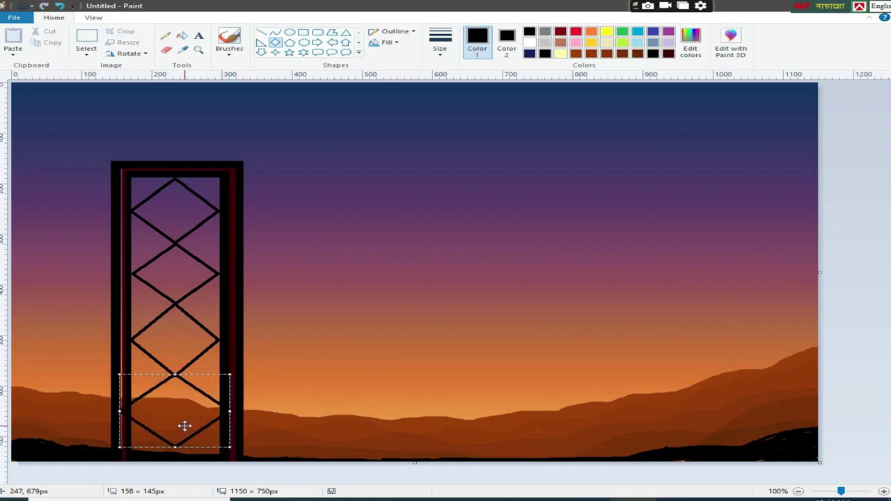
drag(230, 447, 222, 437)
drag(119, 374, 132, 377)
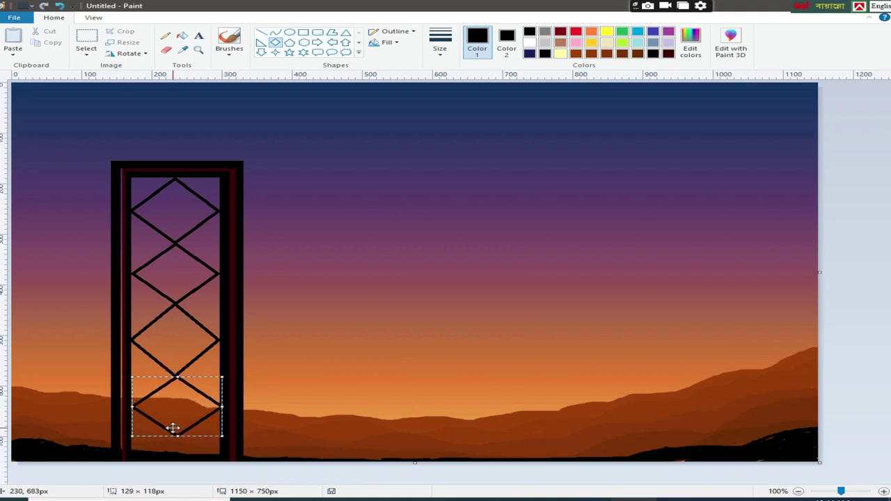
click(239, 408)
drag(132, 437, 220, 480)
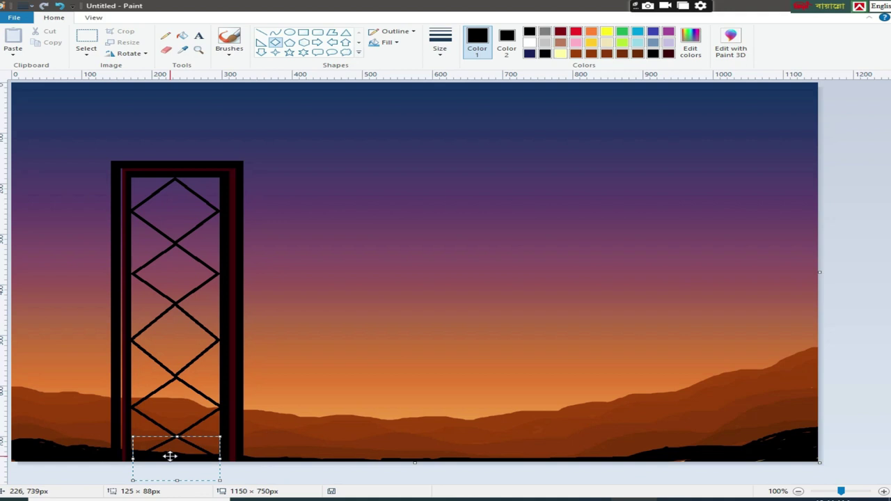
drag(132, 458, 123, 458)
click(557, 376)
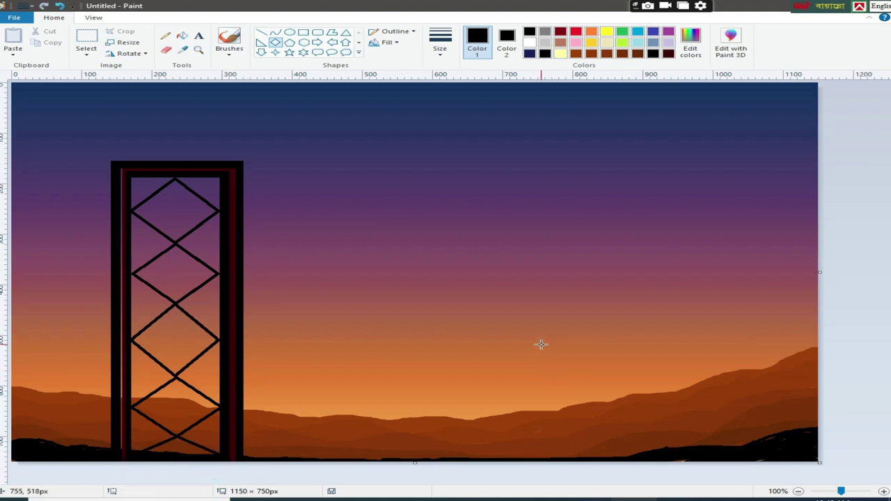
click(261, 32)
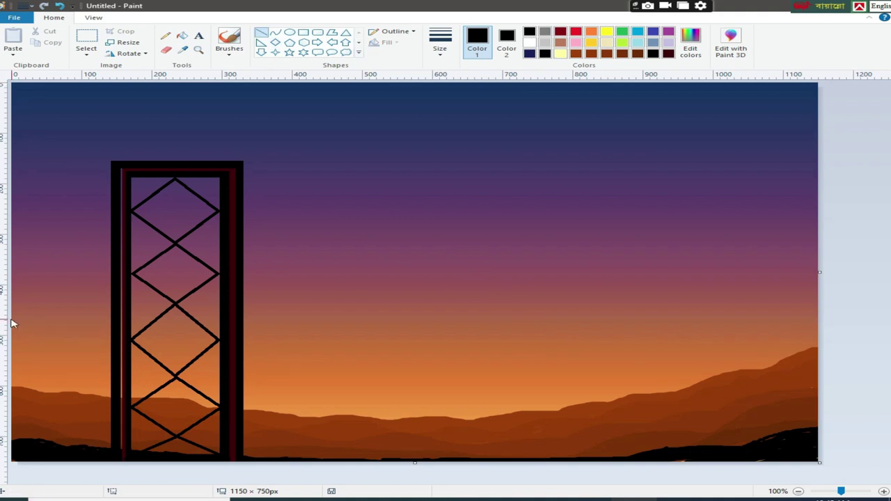
Draw two deck edge lines from the canvas's left edge toward the middle.
drag(11, 326, 499, 414)
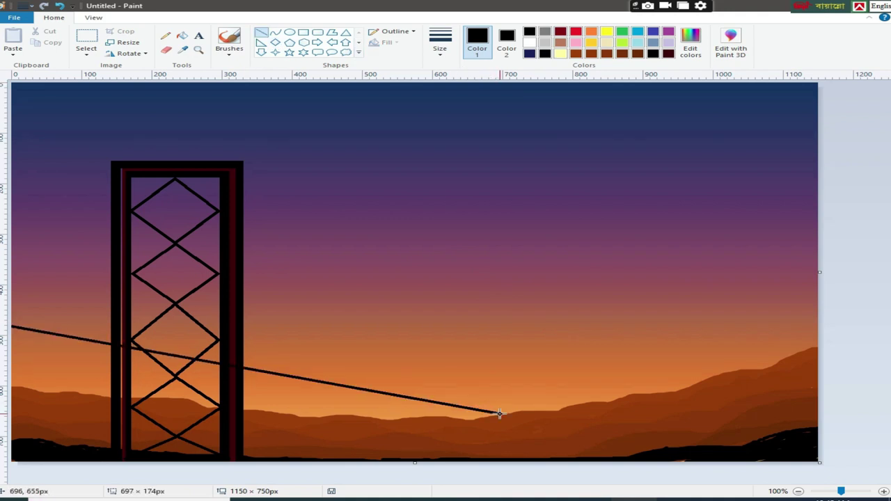
drag(12, 326, 510, 412)
click(761, 254)
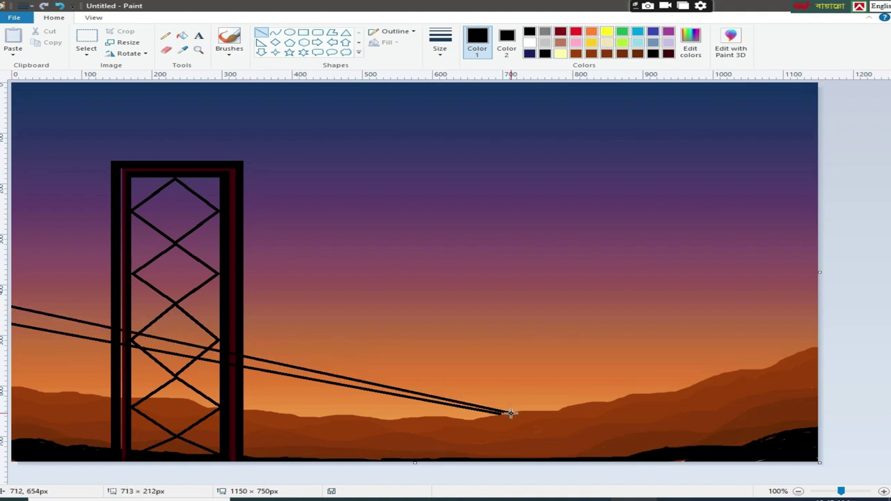
drag(12, 306, 7, 300)
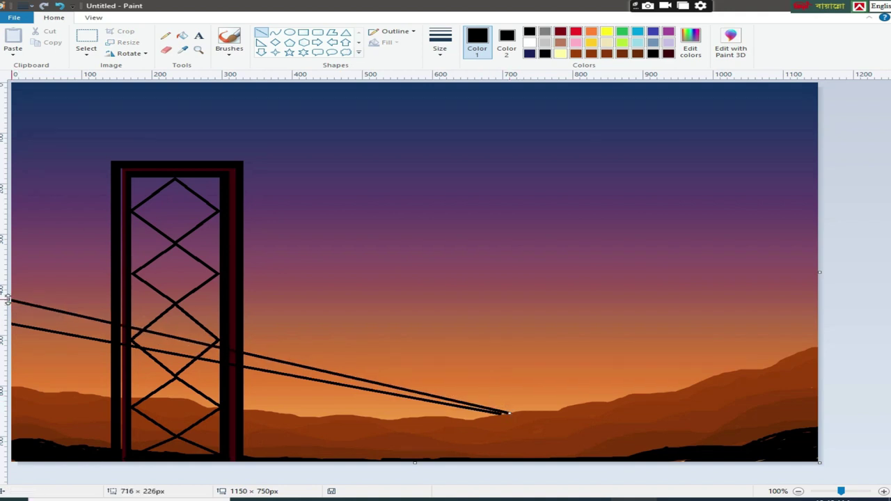
Try painting black between the deck lines with a brush, then undo those strokes.
click(229, 43)
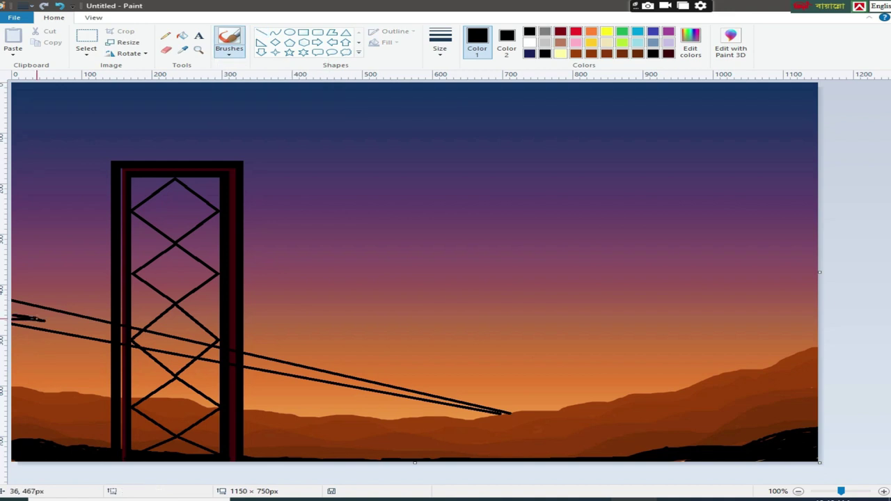
mouse_move(36, 320)
mouse_down()
mouse_move(28, 315)
mouse_move(42, 307)
mouse_move(94, 324)
mouse_move(36, 322)
mouse_move(110, 329)
mouse_up()
mouse_move(436, 401)
mouse_down()
mouse_move(459, 404)
mouse_move(341, 380)
mouse_move(380, 387)
mouse_up()
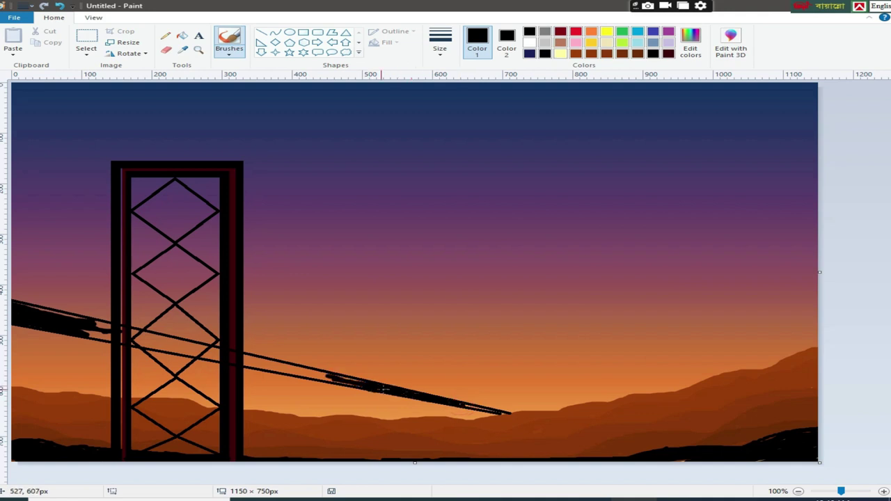
drag(306, 368, 11, 369)
click(56, 5)
click(56, 5)
click(55, 5)
click(56, 6)
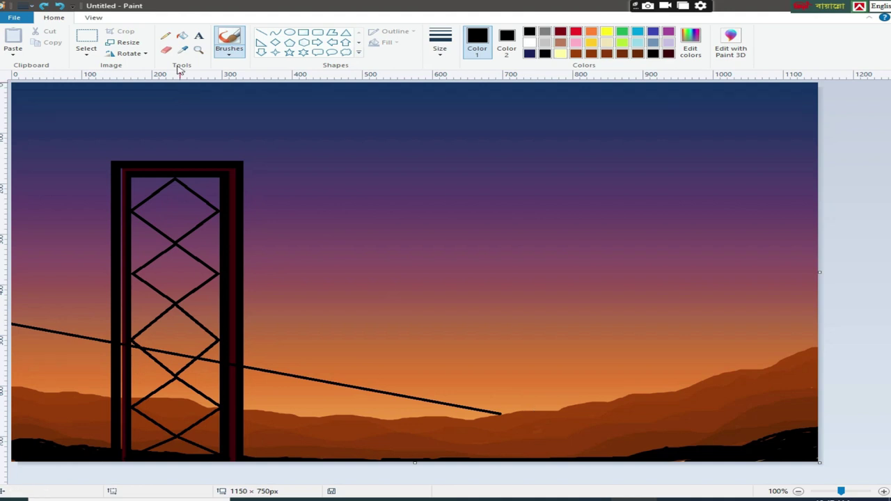
Redraw the lower deck lines and add a thickest-width line along the deck.
click(261, 32)
drag(13, 359, 499, 415)
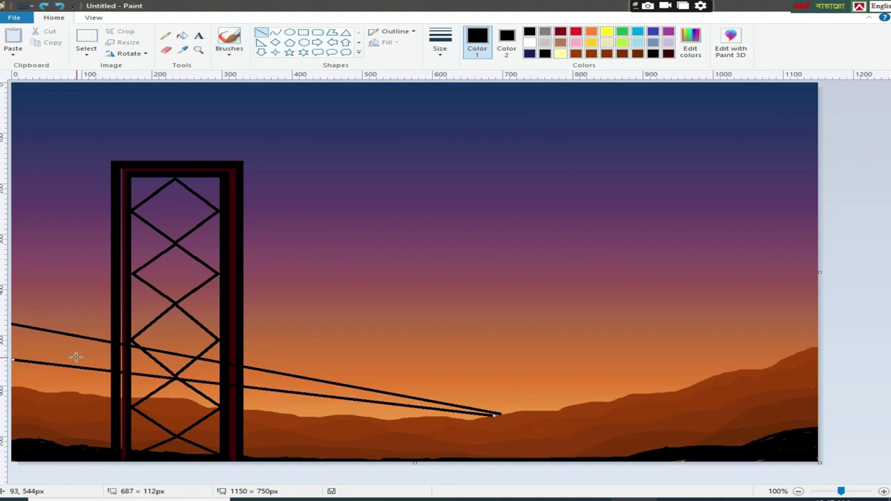
drag(12, 356, 498, 415)
click(440, 43)
click(471, 136)
drag(12, 328, 498, 415)
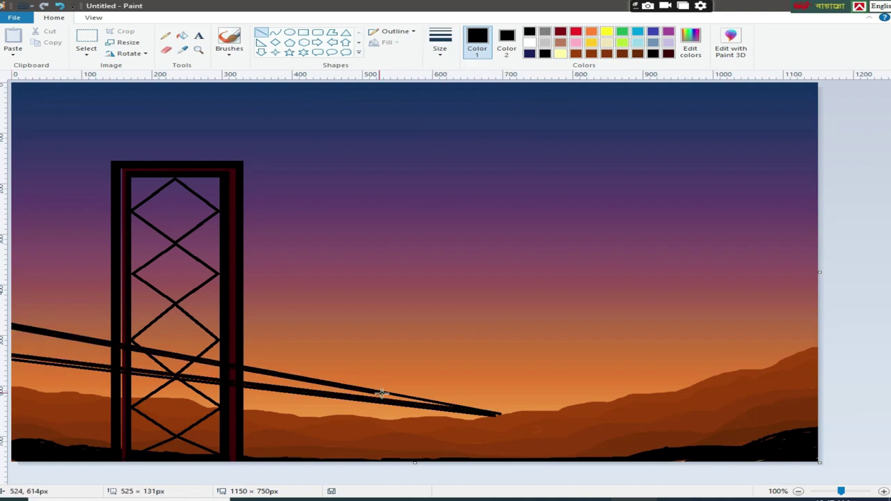
drag(12, 359, 342, 396)
Fill the gap between the deck lines with black brush strokes.
click(229, 47)
click(230, 80)
click(440, 43)
click(471, 132)
drag(14, 346, 76, 354)
mouse_move(331, 392)
mouse_down()
mouse_move(376, 395)
mouse_move(3, 325)
mouse_move(97, 348)
mouse_up()
drag(28, 351, 102, 362)
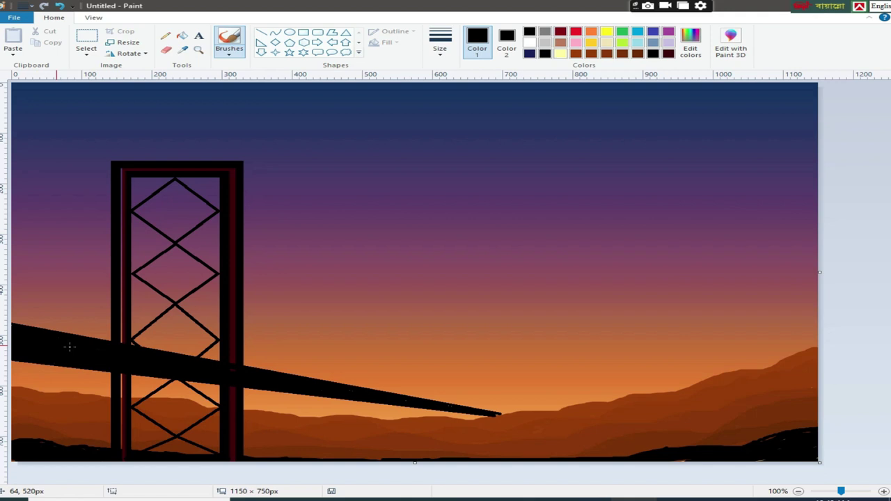
click(261, 32)
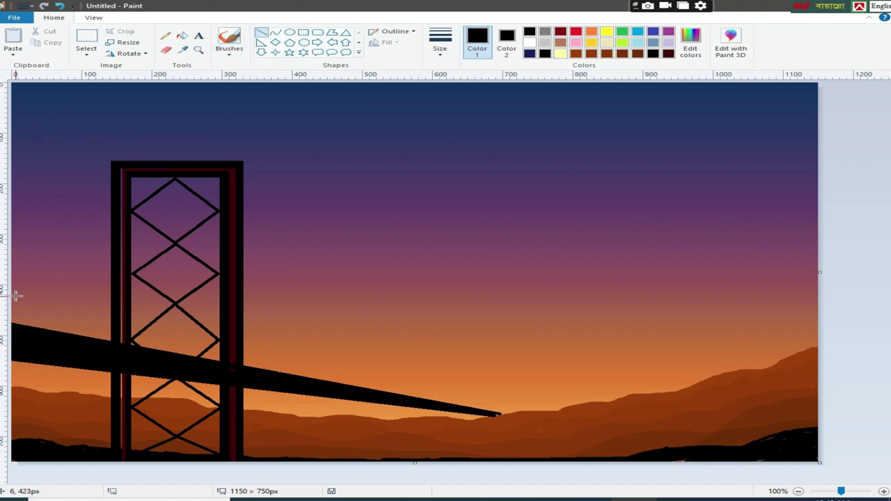
Draw the upper cable from the left edge to the bridge end at 3px width.
drag(11, 279, 516, 408)
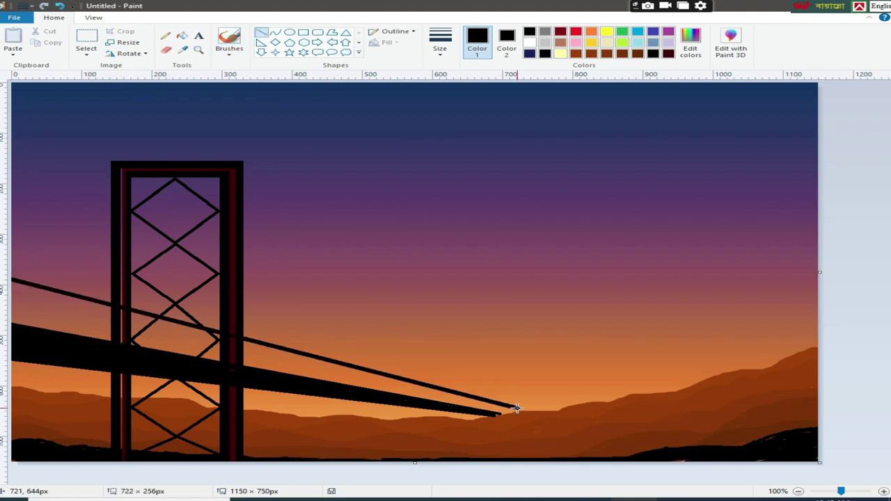
drag(11, 279, 2, 272)
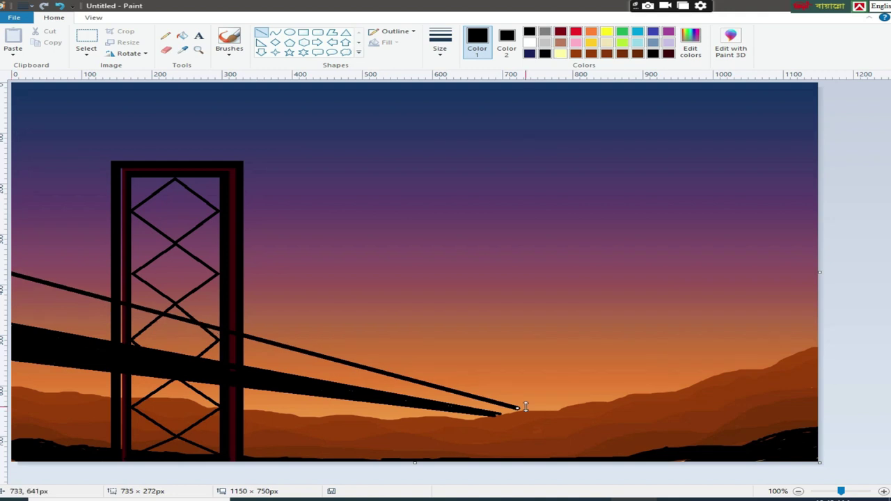
click(439, 43)
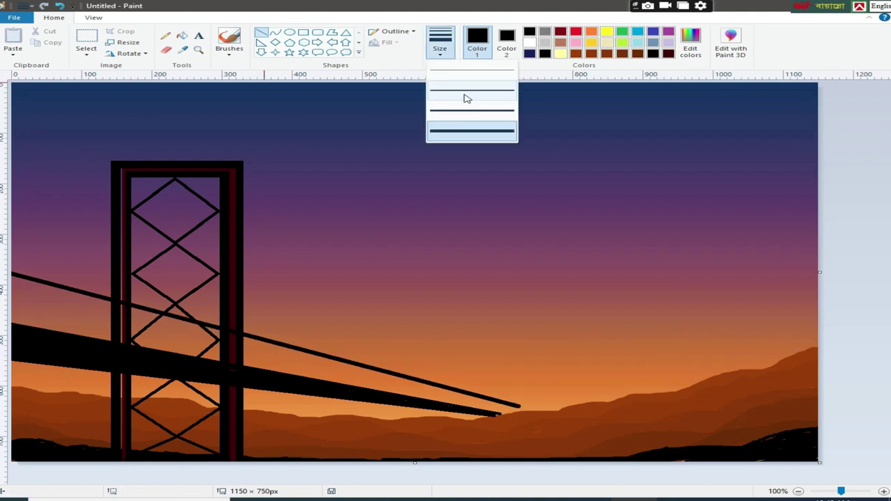
click(466, 94)
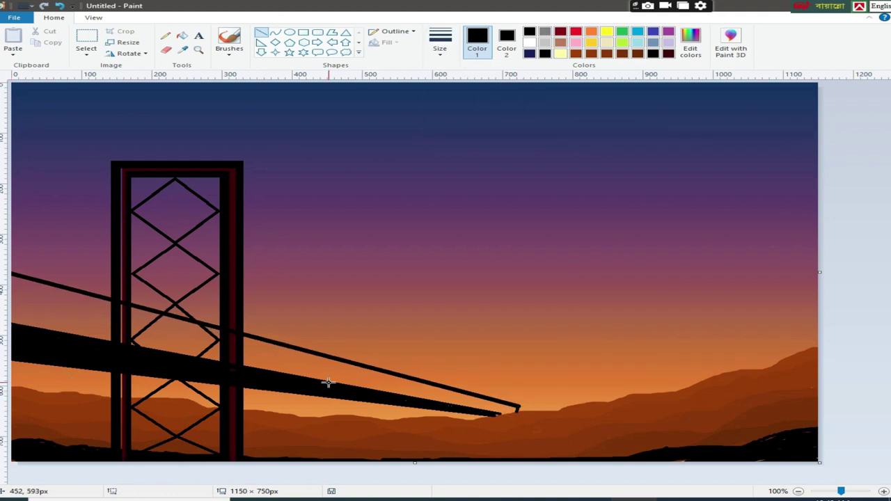
drag(13, 264, 518, 407)
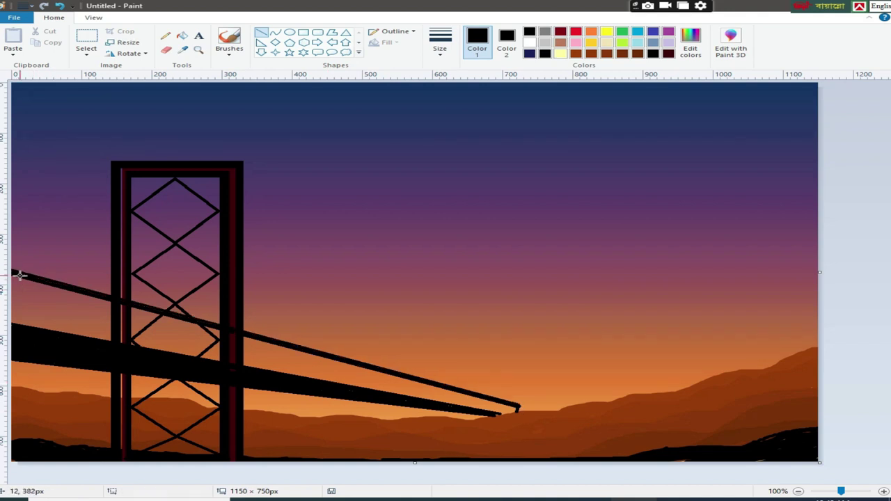
Add vertical hangers from the cable down to the deck along its length.
drag(19, 276, 20, 325)
mouse_move(24, 277)
mouse_down()
mouse_move(23, 326)
mouse_move(47, 329)
mouse_move(40, 333)
mouse_up()
drag(61, 289, 62, 341)
mouse_move(79, 291)
mouse_down()
mouse_move(78, 337)
mouse_move(100, 348)
mouse_up()
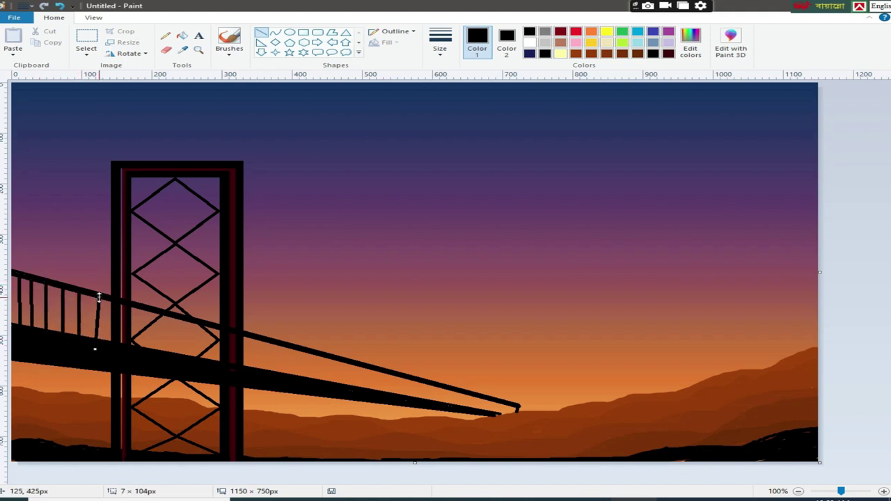
drag(109, 297, 109, 346)
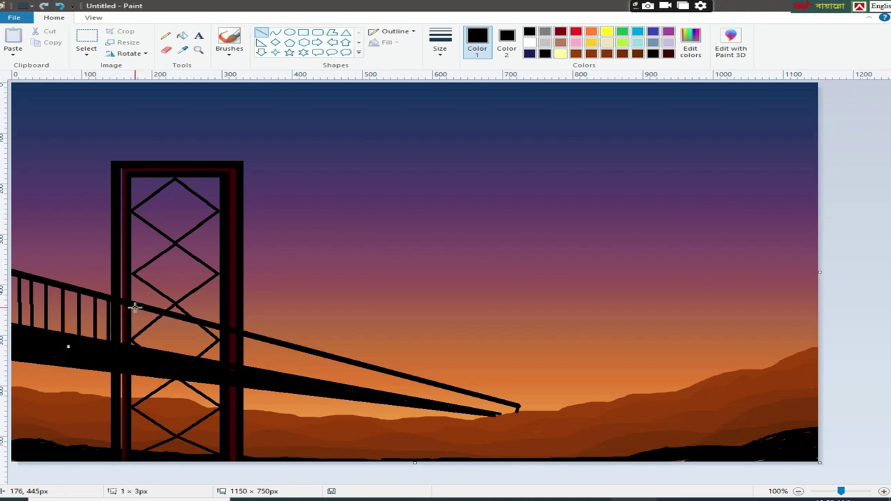
drag(136, 307, 136, 348)
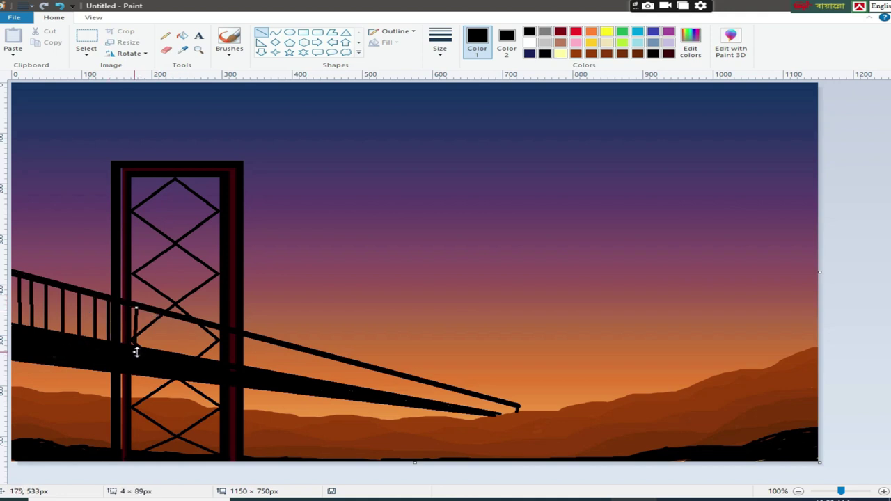
mouse_move(148, 312)
mouse_down()
mouse_move(148, 350)
mouse_move(163, 352)
mouse_up()
mouse_move(177, 317)
mouse_down()
mouse_move(178, 353)
mouse_move(194, 359)
mouse_up()
drag(209, 327, 208, 361)
mouse_move(251, 338)
mouse_down()
mouse_move(251, 369)
mouse_move(277, 369)
mouse_up()
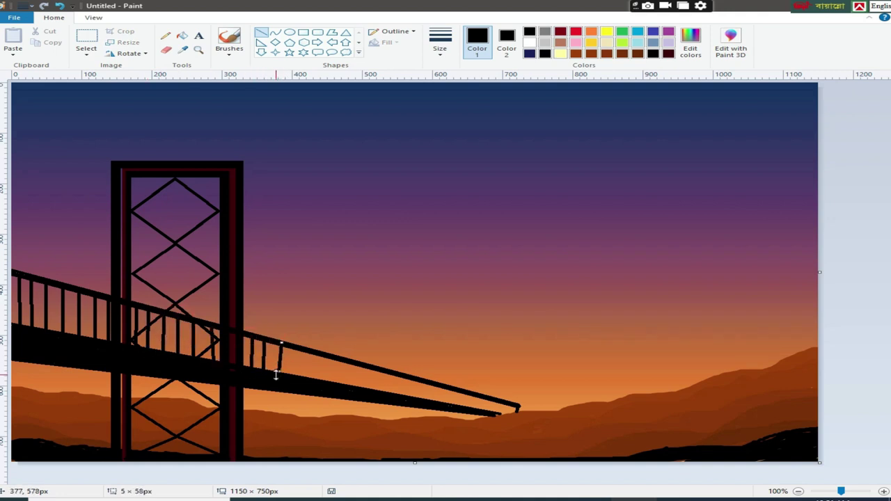
Add the remaining railing posts out to the bridge end, undoing a misplaced one.
right_click(278, 355)
click(288, 346)
mouse_move(288, 346)
mouse_down()
mouse_move(288, 374)
mouse_move(352, 391)
mouse_move(378, 391)
mouse_move(387, 382)
mouse_move(395, 400)
mouse_move(423, 405)
mouse_move(451, 385)
mouse_move(487, 411)
mouse_up()
click(441, 62)
click(441, 89)
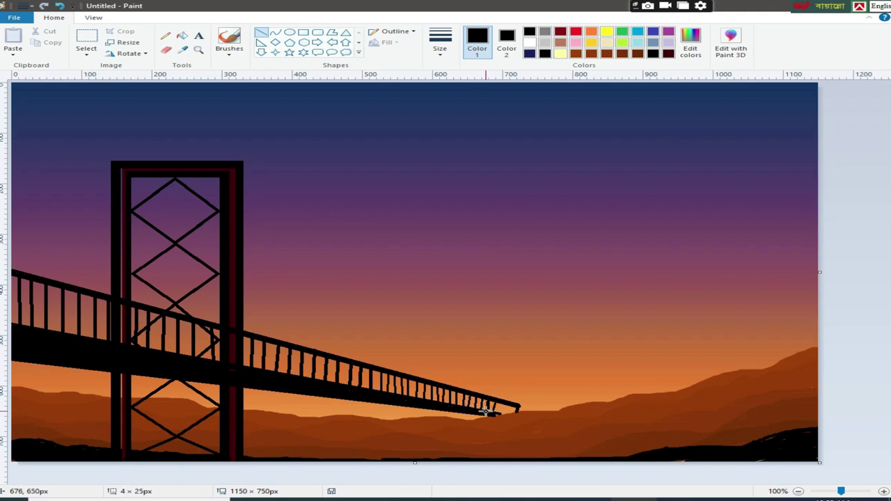
click(60, 5)
drag(487, 397, 487, 413)
click(468, 409)
click(445, 385)
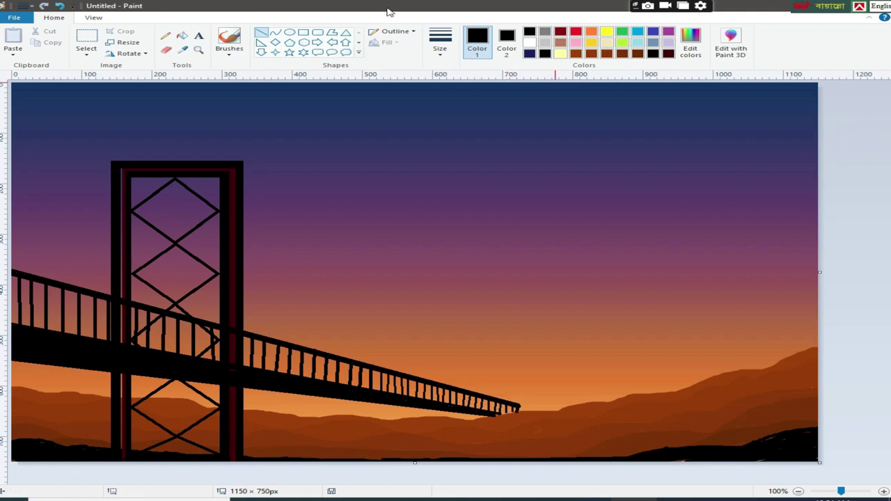
Draw two sagging curved cables from the tower top to the bridge end.
click(275, 32)
drag(243, 165, 519, 406)
drag(353, 269, 309, 293)
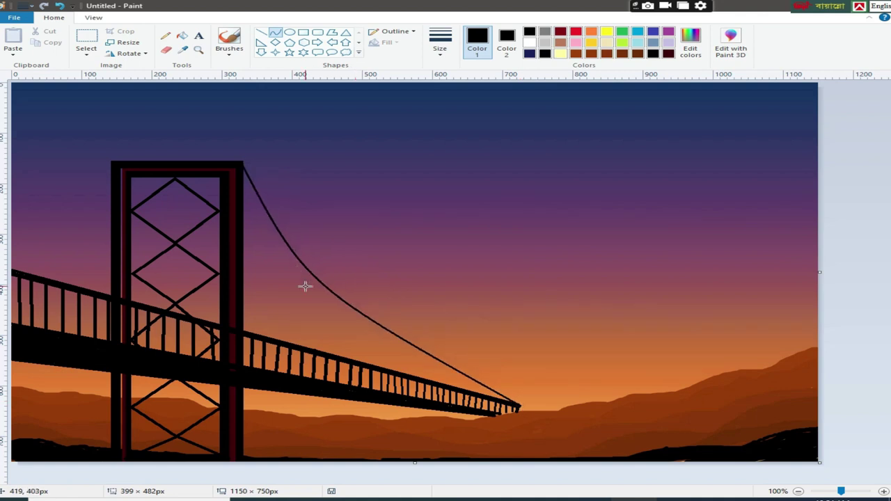
drag(158, 175, 518, 407)
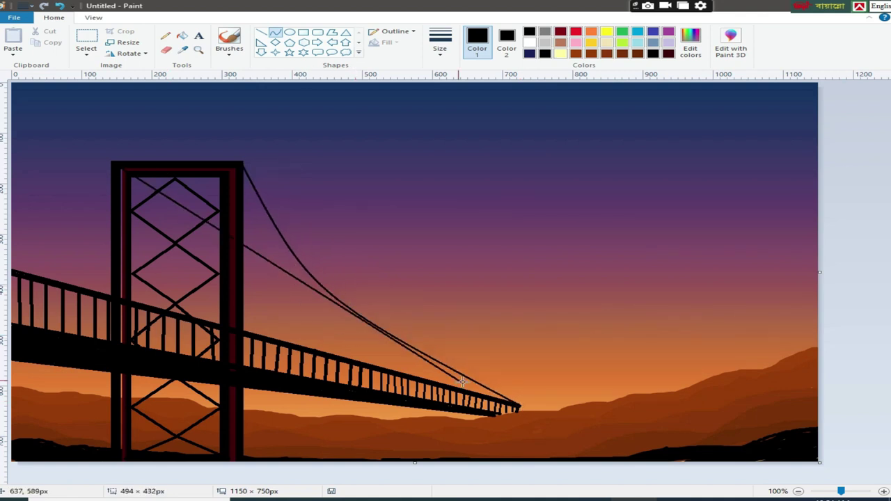
drag(337, 290, 288, 322)
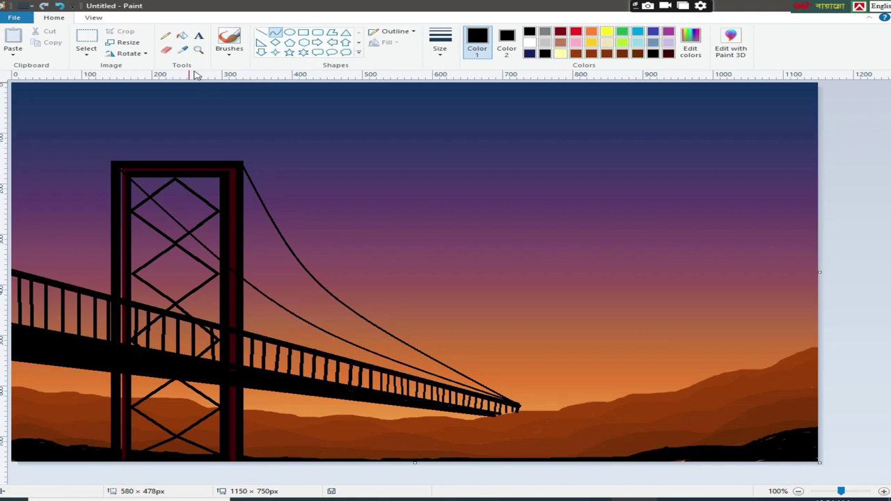
Add thinner sagging curved cables from the tower top to the bridge end.
drag(243, 170, 512, 403)
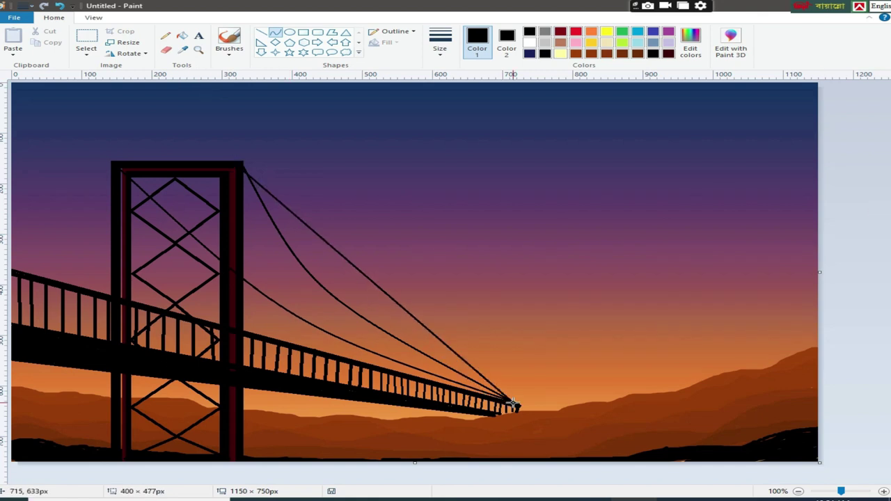
click(440, 42)
click(438, 94)
drag(338, 258, 297, 290)
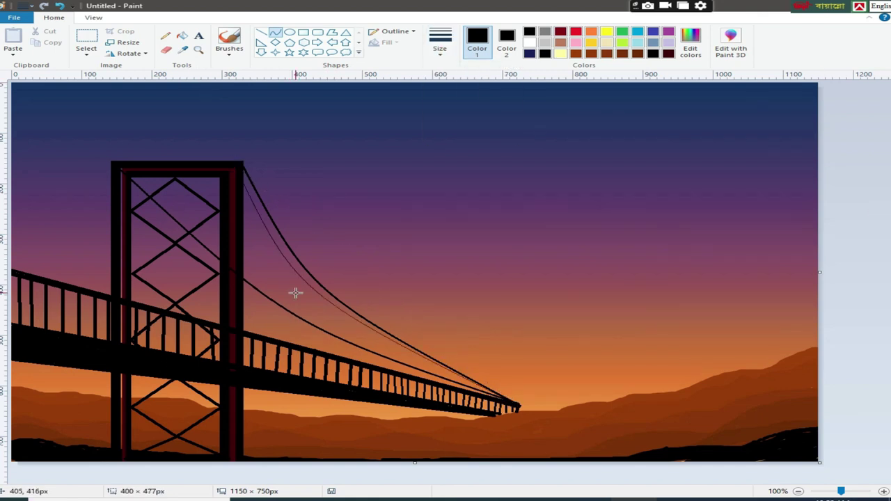
drag(113, 169, 298, 318)
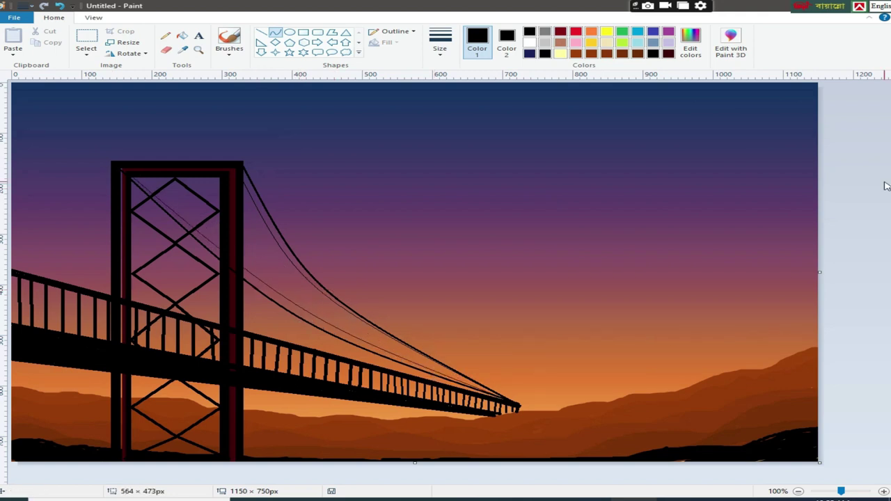
drag(118, 162, 515, 407)
drag(272, 251, 274, 322)
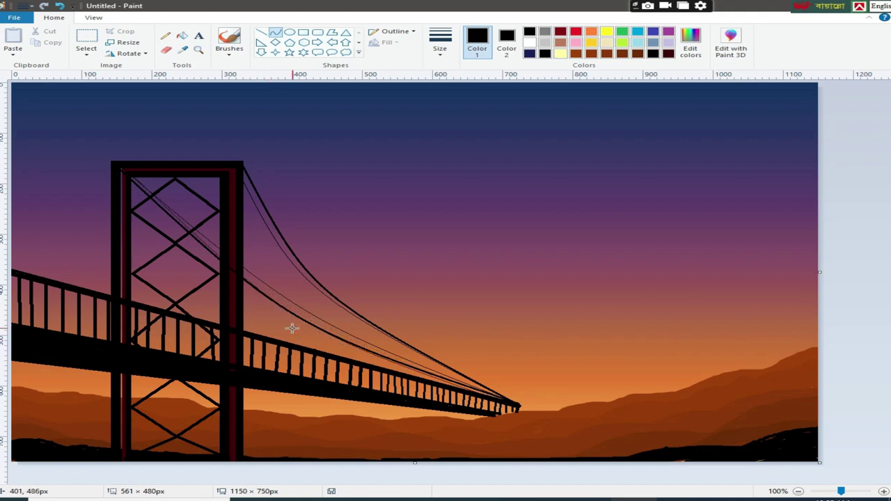
drag(243, 172, 515, 407)
mouse_move(301, 230)
mouse_down()
mouse_move(304, 285)
mouse_move(280, 314)
mouse_up()
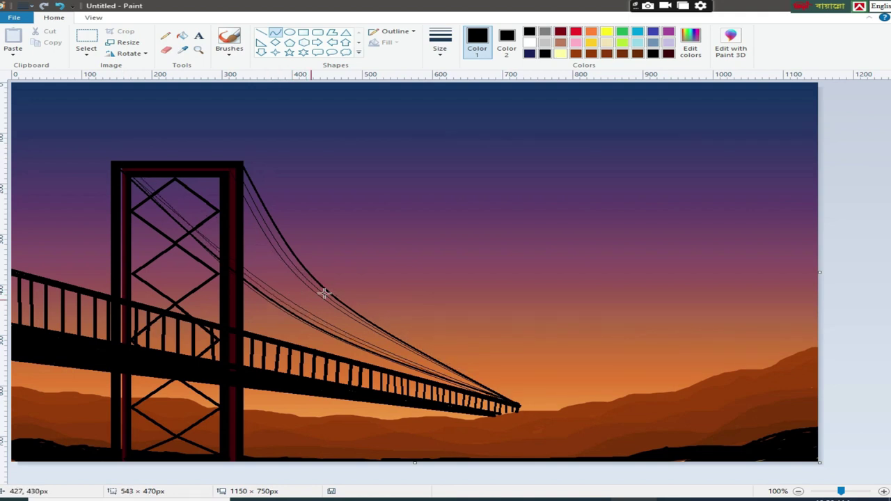
Undo the last two cables and curve a sagging cable from the tower top to the left edge.
click(60, 6)
click(60, 5)
drag(111, 165, 510, 404)
click(117, 163)
drag(117, 162, 11, 221)
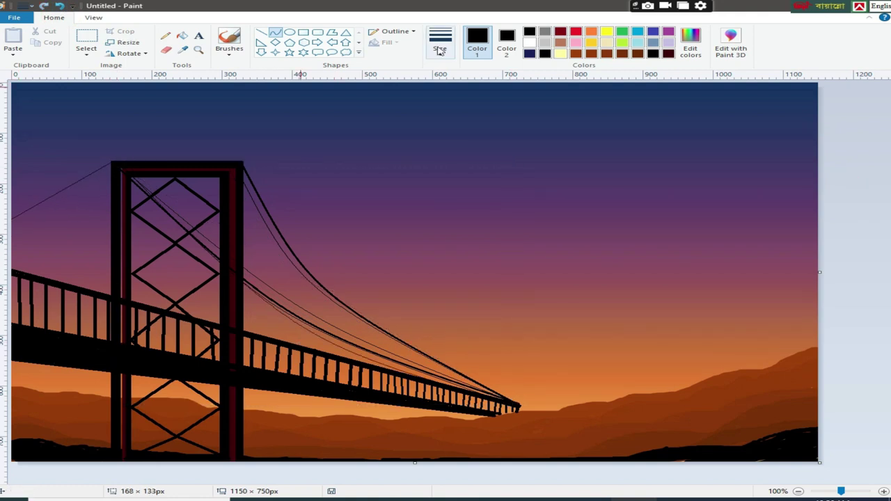
drag(61, 191, 45, 221)
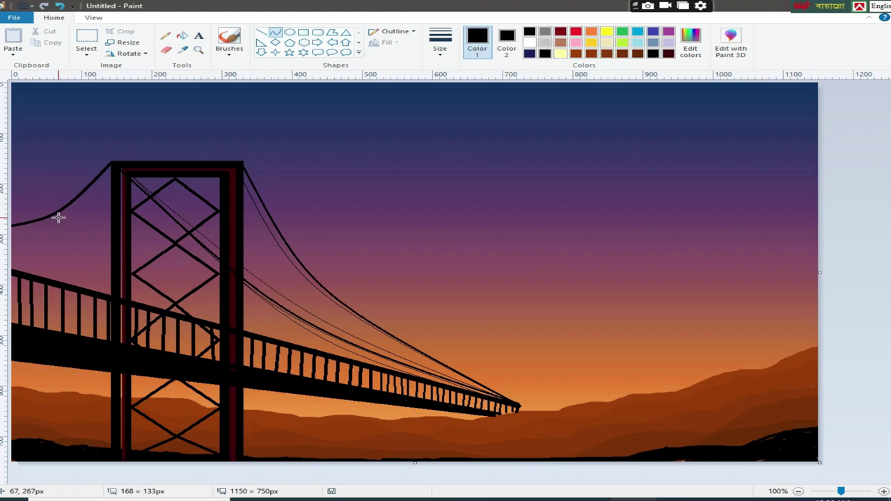
click(870, 163)
Add thinner sagging cables from the tower down toward the left edge.
drag(111, 218, 11, 252)
mouse_move(70, 240)
mouse_down()
mouse_move(78, 233)
mouse_move(75, 249)
mouse_up()
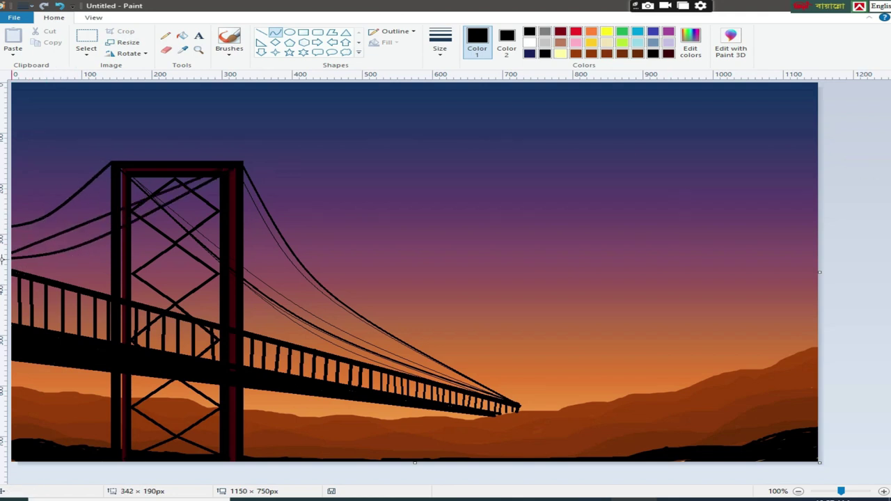
click(439, 48)
click(440, 87)
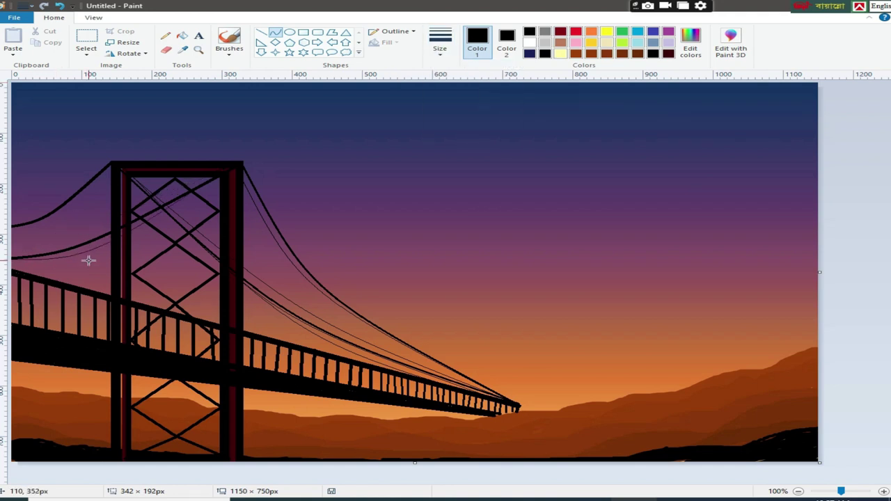
drag(75, 205, 76, 254)
click(859, 201)
mouse_move(111, 213)
mouse_down()
mouse_move(22, 245)
mouse_move(70, 252)
mouse_up()
mouse_move(115, 163)
mouse_down()
mouse_move(45, 203)
mouse_move(48, 225)
mouse_up()
click(871, 188)
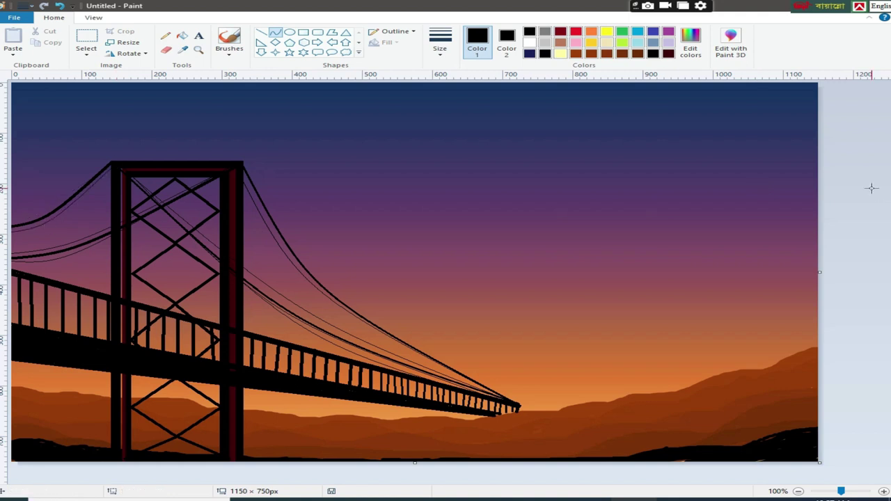
click(303, 32)
Draw a small, narrow, thick black-outlined rectangle tower on the right hills.
click(183, 50)
click(591, 397)
drag(548, 281, 613, 413)
drag(569, 356, 616, 348)
click(439, 42)
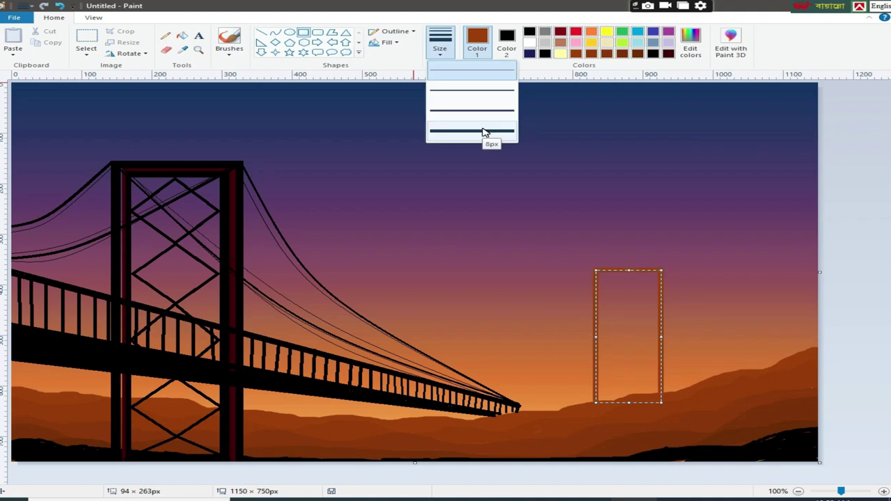
click(479, 116)
click(529, 32)
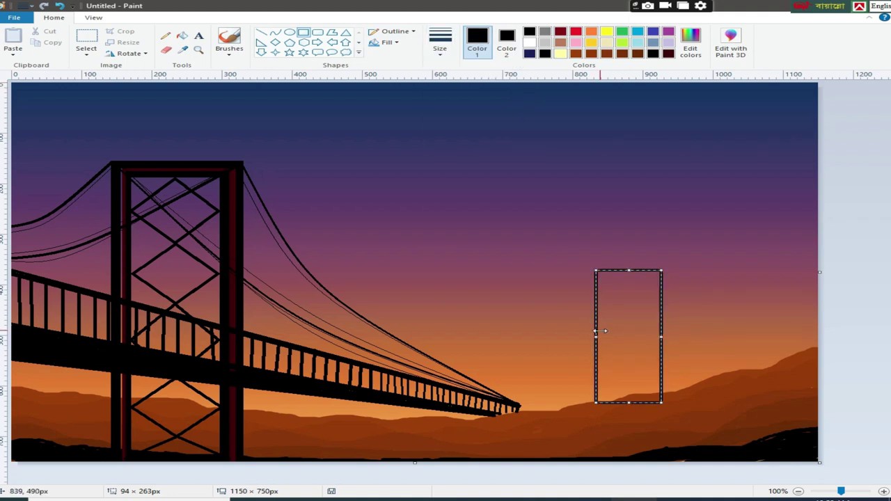
drag(592, 338, 612, 336)
drag(637, 320, 639, 338)
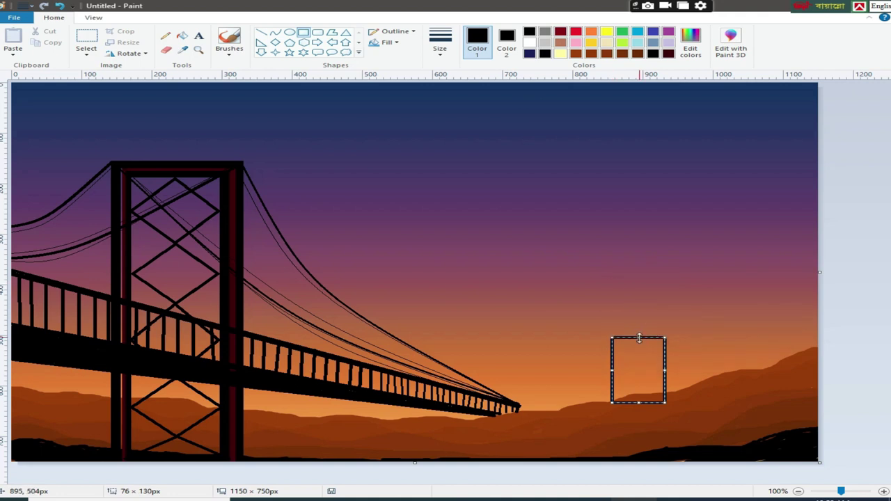
drag(665, 370, 637, 370)
click(812, 302)
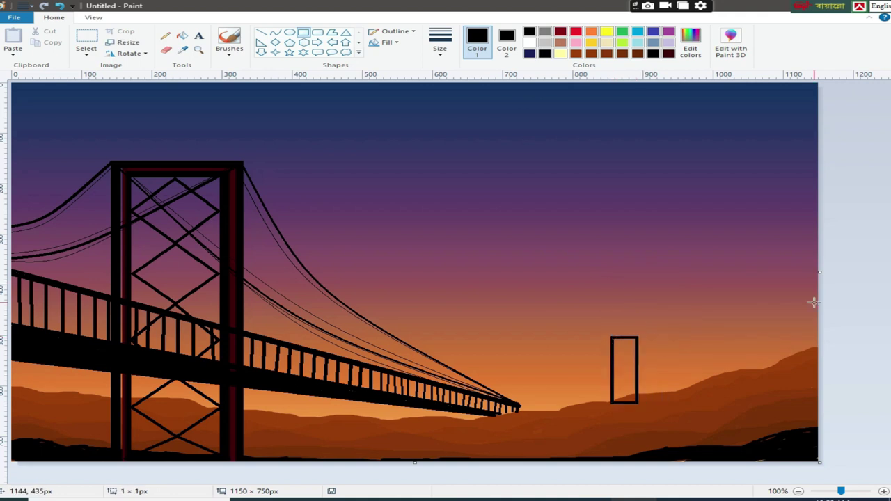
Draw thin sagging curved cables from the tower top to the bridge end and rightward.
click(275, 32)
drag(611, 338, 533, 411)
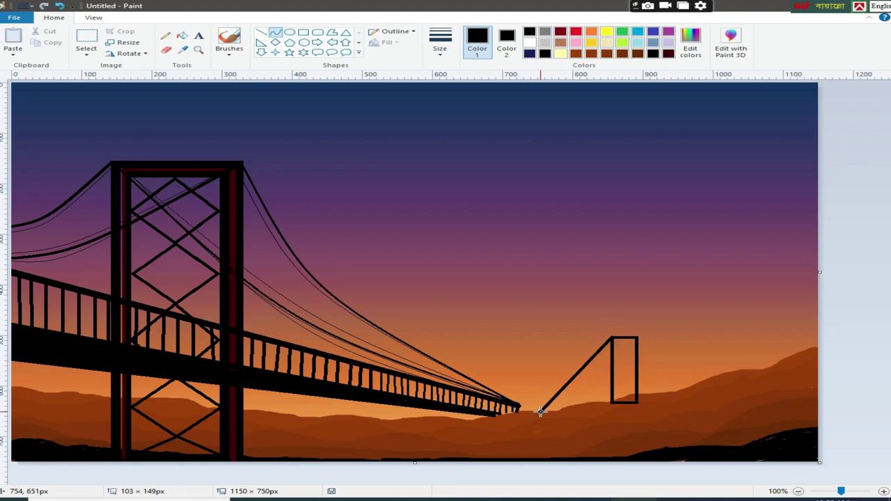
click(439, 42)
click(440, 77)
mouse_move(566, 378)
mouse_down()
mouse_move(581, 391)
mouse_move(530, 413)
mouse_move(574, 398)
mouse_up()
mouse_move(636, 338)
mouse_down()
mouse_move(698, 380)
mouse_move(641, 368)
mouse_up()
click(869, 308)
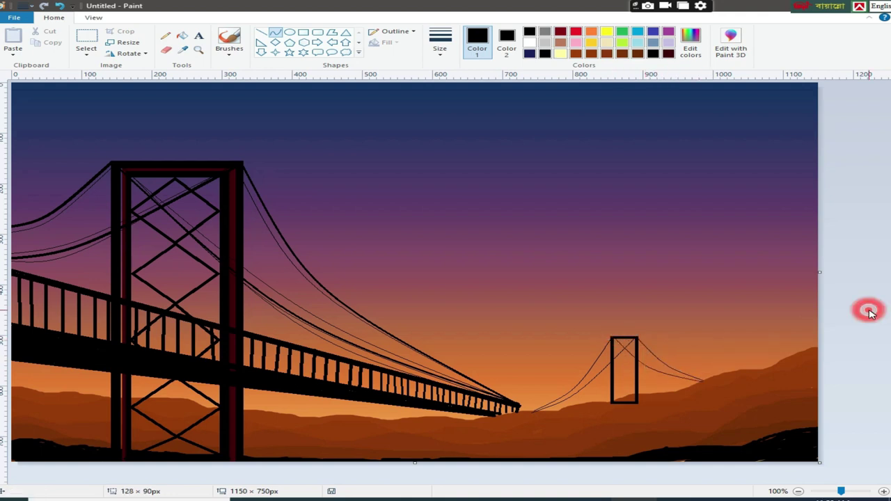
drag(615, 338, 655, 393)
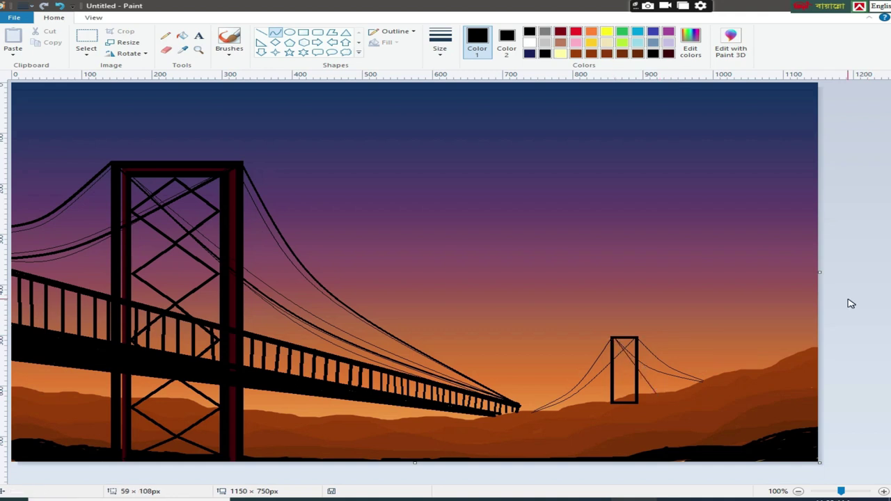
Draw crossing diagonal line braces forming X's down the small tower.
click(262, 33)
click(439, 38)
click(451, 114)
mouse_move(634, 339)
mouse_down()
mouse_move(612, 359)
mouse_move(635, 361)
mouse_move(635, 383)
mouse_move(612, 402)
mouse_move(636, 402)
mouse_up()
click(870, 351)
click(876, 369)
click(863, 366)
Brush a dab of brown sampled from the hills at the tower base, then choose white.
click(182, 49)
click(678, 394)
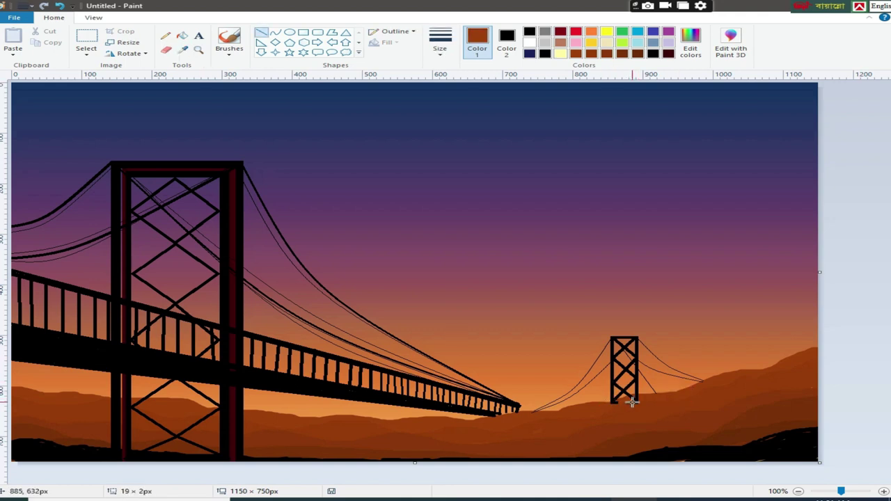
click(229, 41)
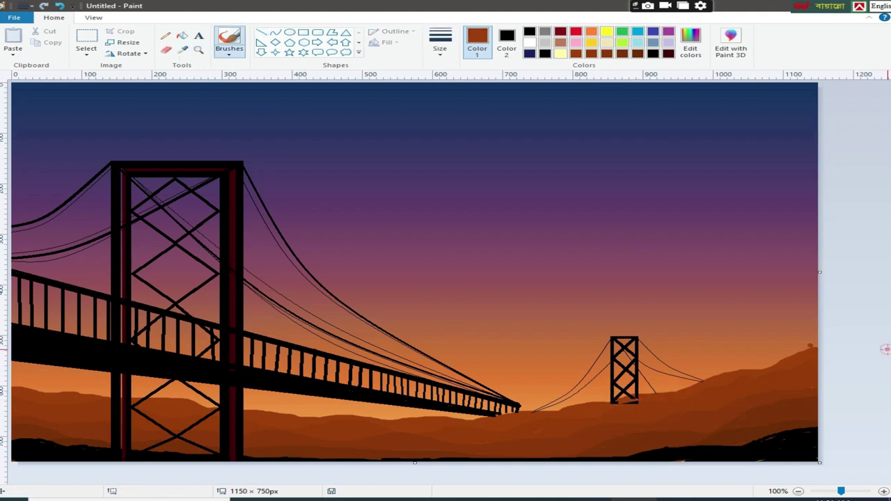
click(635, 400)
click(528, 42)
click(506, 42)
Draw a solid-filled white round ellipse moon in the upper-right sky.
click(529, 42)
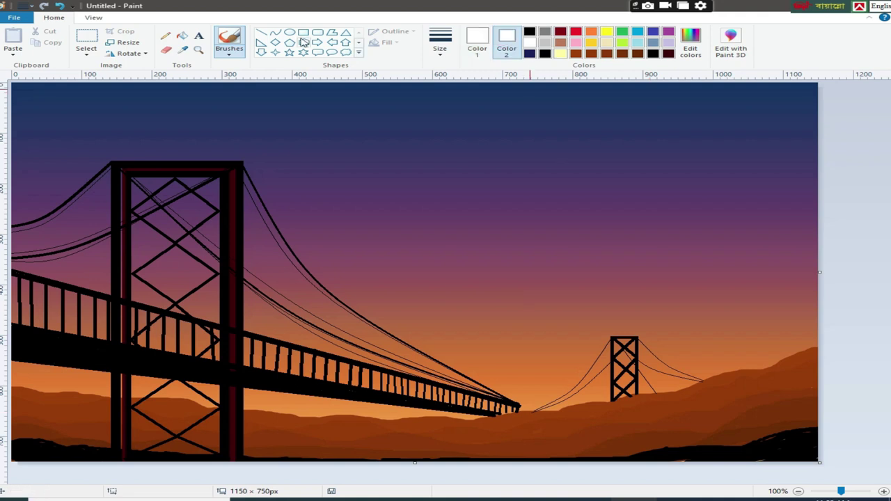
click(289, 32)
mouse_move(495, 126)
mouse_down()
mouse_move(519, 152)
mouse_move(583, 143)
mouse_move(618, 166)
mouse_move(589, 139)
mouse_up()
click(387, 41)
click(408, 65)
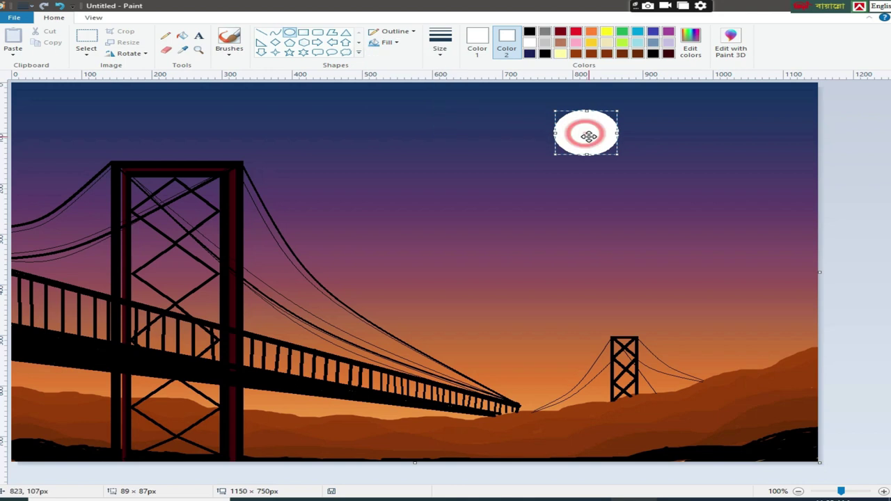
Define a custom grey and fill the moon light grey (192,192,192).
click(182, 50)
click(583, 169)
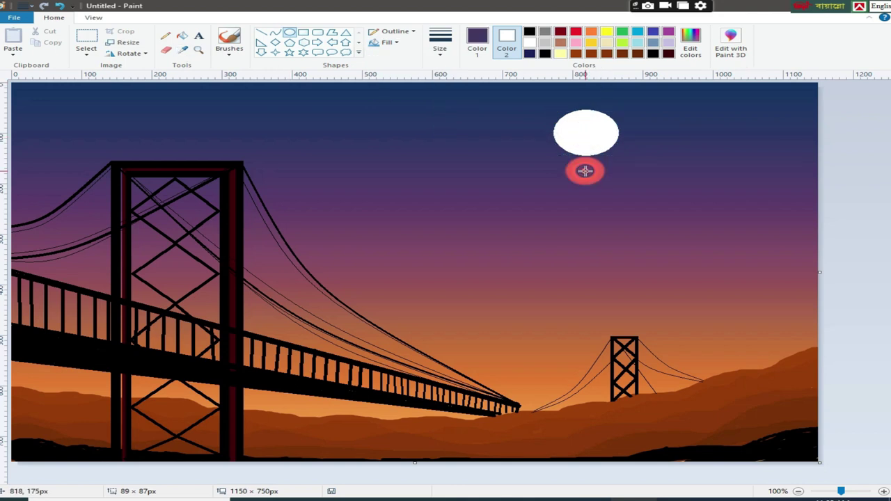
drag(595, 198, 594, 205)
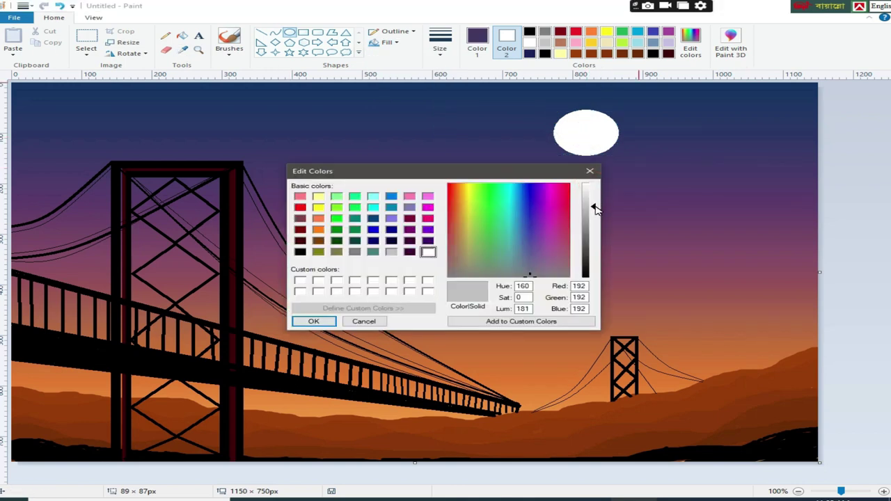
click(313, 321)
click(183, 35)
click(585, 132)
click(668, 53)
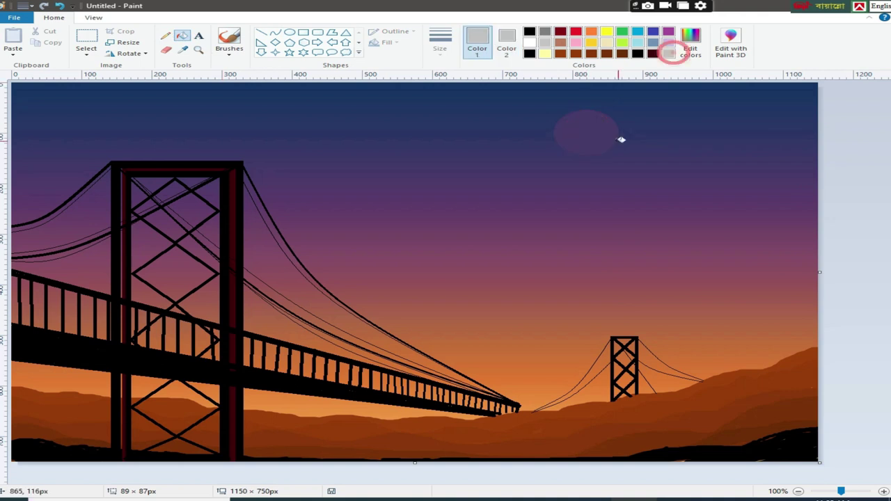
click(598, 135)
Scatter small pencil star dots across the sky.
click(165, 34)
click(440, 42)
click(449, 74)
click(219, 127)
click(342, 105)
click(429, 115)
click(504, 224)
click(679, 108)
click(735, 204)
click(735, 126)
click(128, 145)
click(324, 237)
click(486, 178)
click(783, 272)
click(708, 169)
click(425, 115)
click(74, 97)
Add more star dots across the sky with a different pencil size.
click(440, 43)
click(441, 93)
click(355, 169)
click(428, 191)
click(532, 182)
click(653, 271)
click(723, 272)
click(704, 144)
click(791, 135)
click(407, 101)
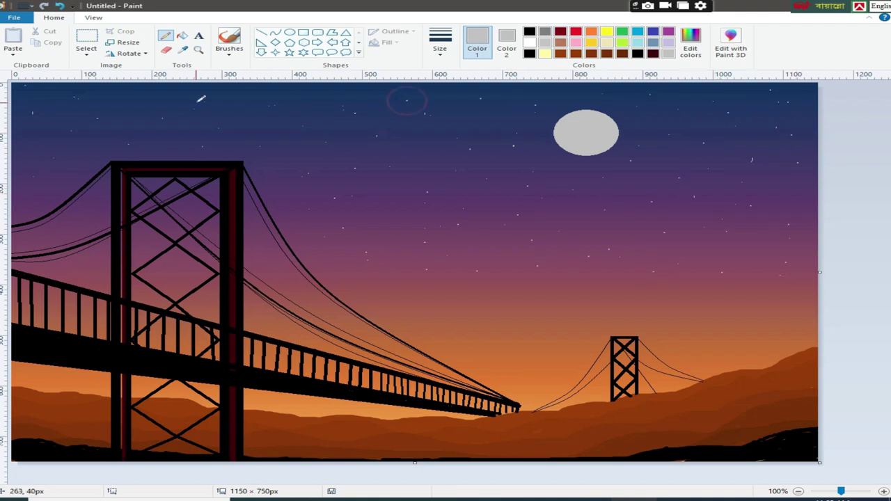
click(209, 144)
Draw several small filled five-pointed star shapes across the sky.
click(289, 52)
click(390, 41)
drag(384, 127, 403, 146)
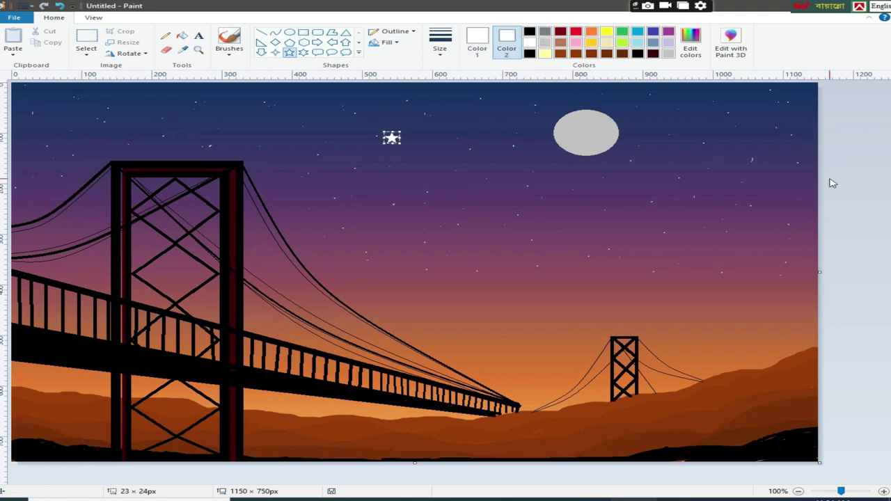
click(388, 139)
drag(246, 100, 255, 109)
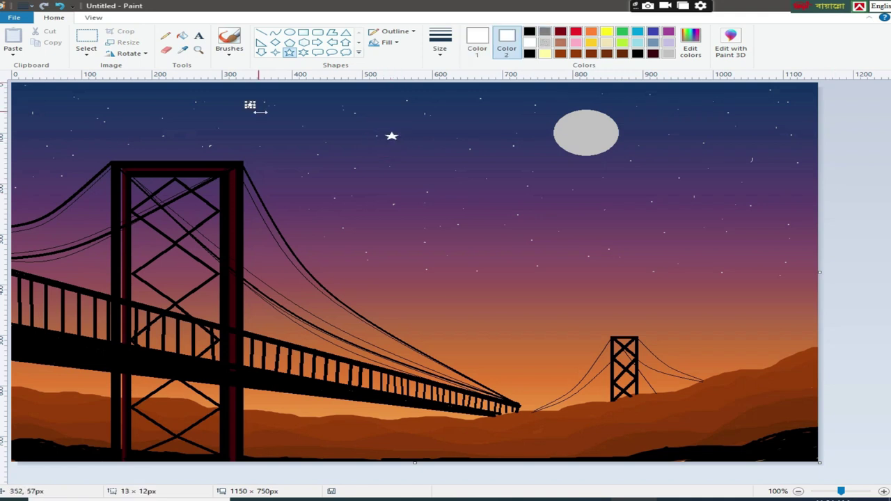
drag(687, 145, 694, 152)
drag(468, 180, 477, 188)
drag(298, 217, 307, 225)
drag(64, 125, 73, 133)
drag(732, 123, 743, 133)
click(719, 225)
Add six more small white stars scattered around the sky.
drag(720, 224, 728, 232)
click(874, 241)
drag(512, 92, 521, 101)
drag(664, 104, 672, 112)
drag(294, 170, 304, 177)
drag(424, 249, 433, 257)
drag(782, 188, 791, 196)
click(864, 212)
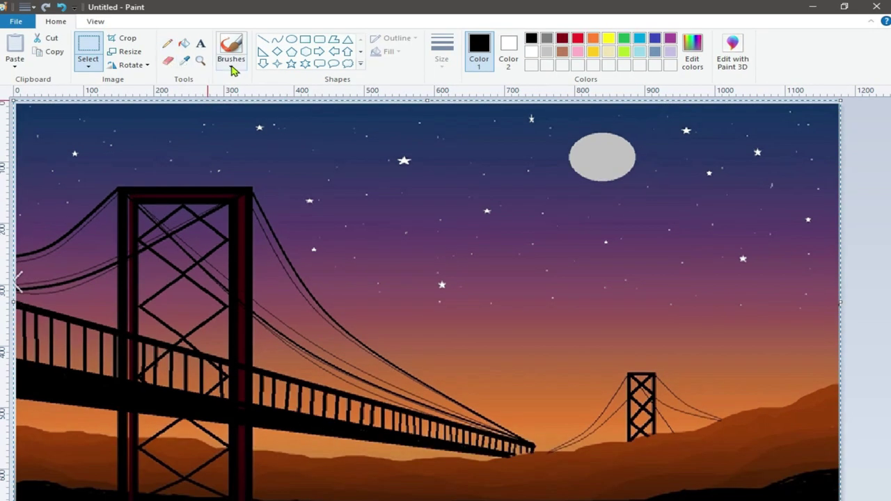
Paint a thick black V-shaped forked trunk on the right hillside.
click(231, 67)
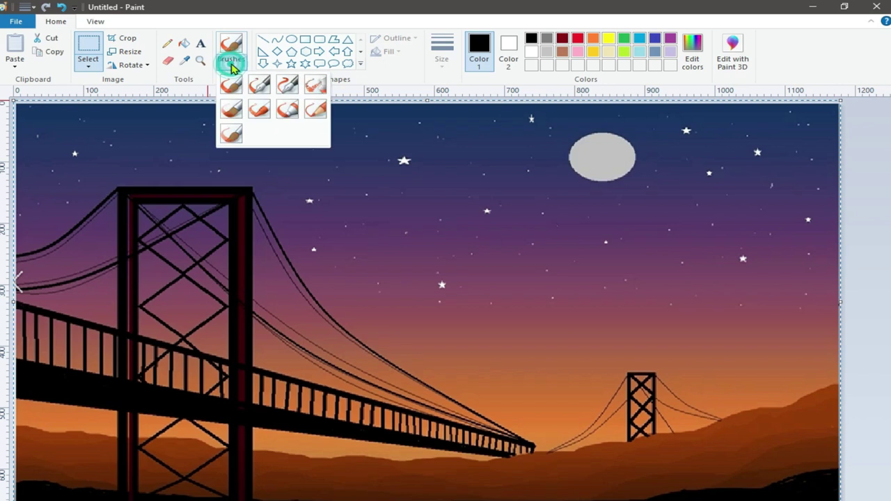
click(230, 84)
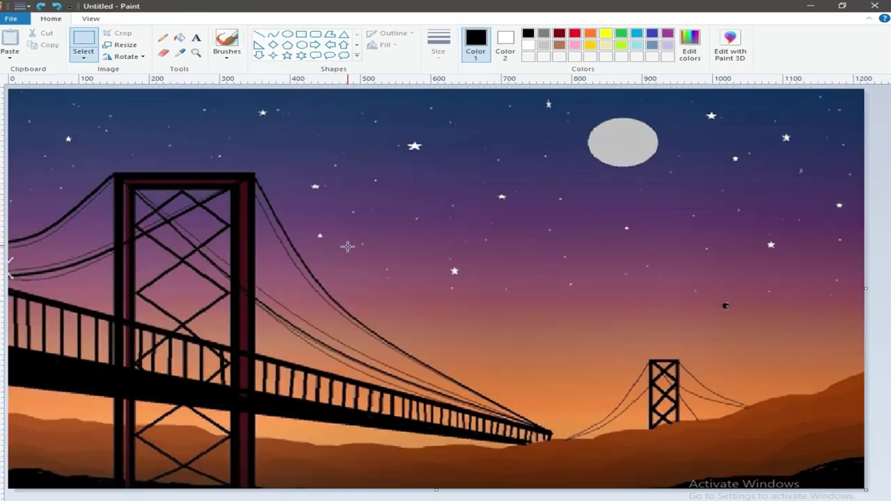
click(229, 59)
click(224, 116)
click(437, 47)
click(457, 103)
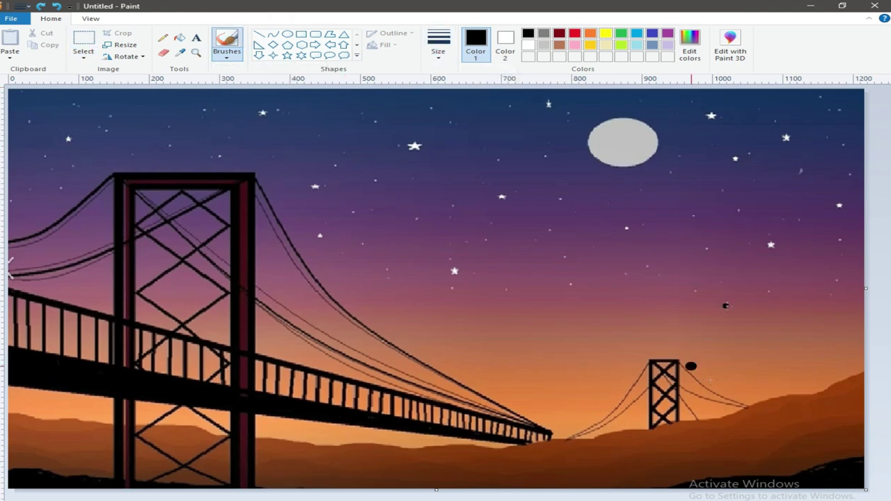
drag(759, 240, 787, 448)
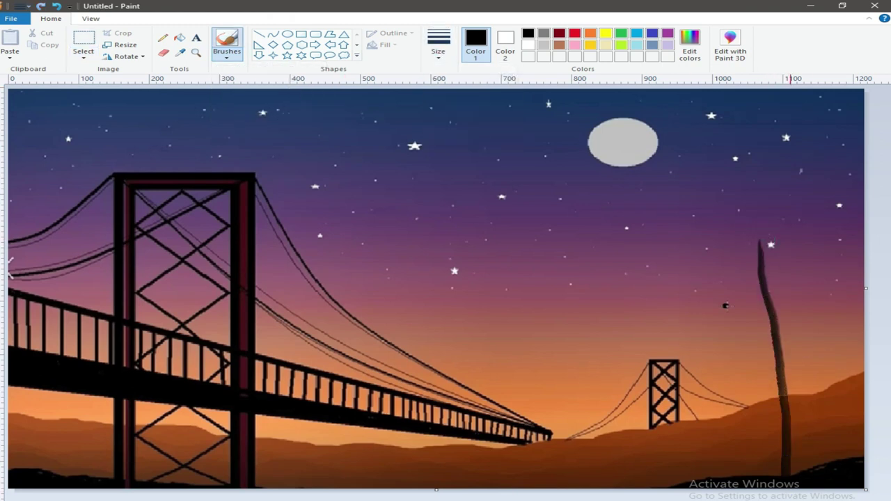
drag(840, 244, 784, 400)
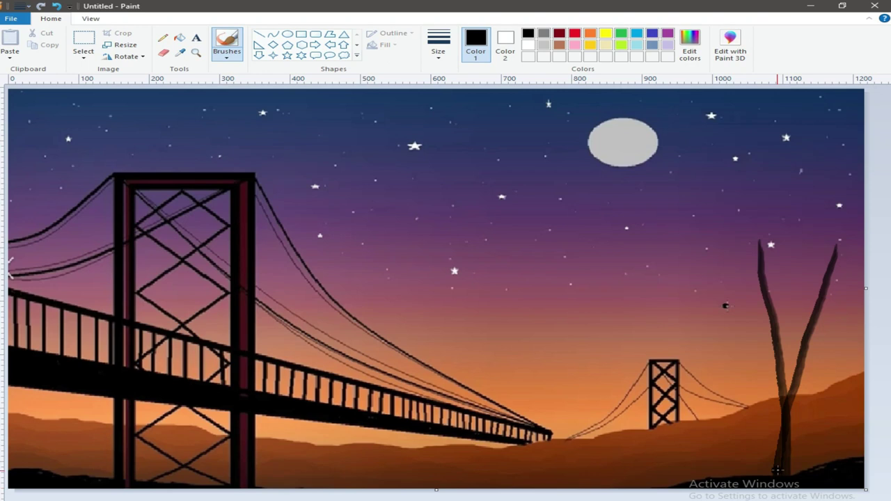
Paint four thin black branches spreading from the trunk.
click(437, 48)
click(459, 91)
drag(795, 206, 769, 300)
drag(719, 204, 763, 303)
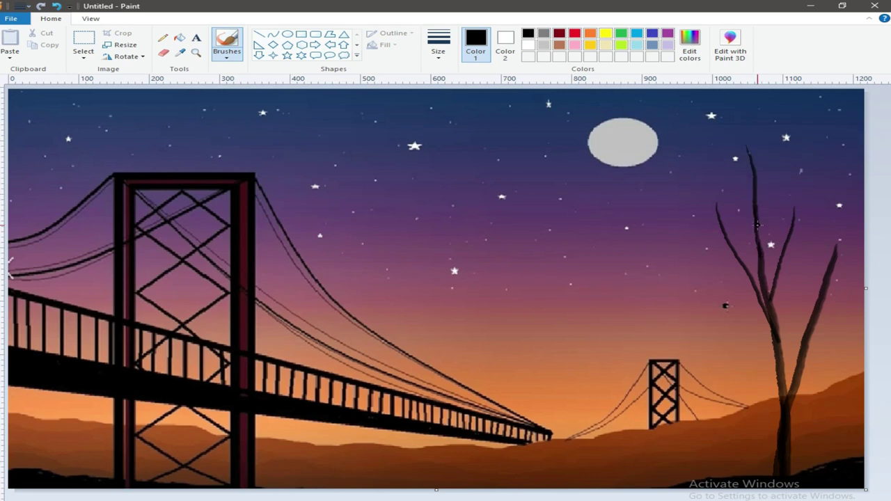
drag(798, 185, 782, 266)
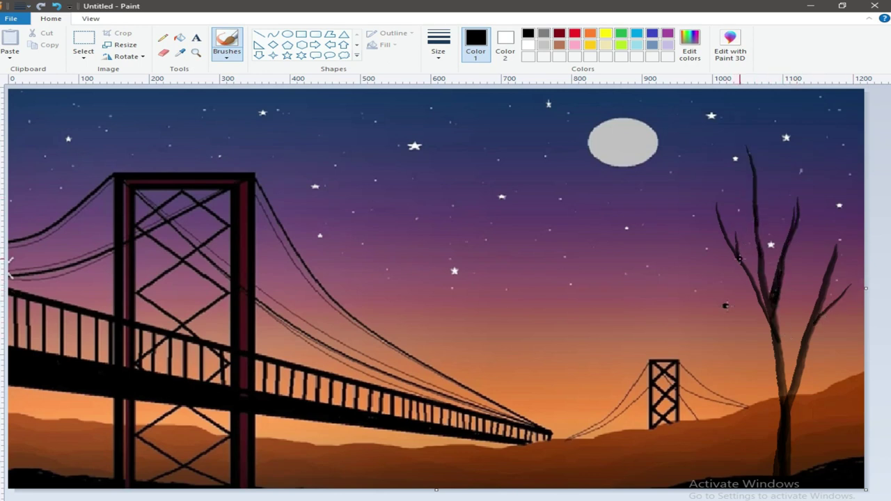
drag(706, 260, 751, 292)
Paint dark leafy foliage on the tree's right branch with a large textured brush.
click(226, 55)
click(254, 95)
click(438, 49)
click(471, 122)
drag(832, 309, 858, 317)
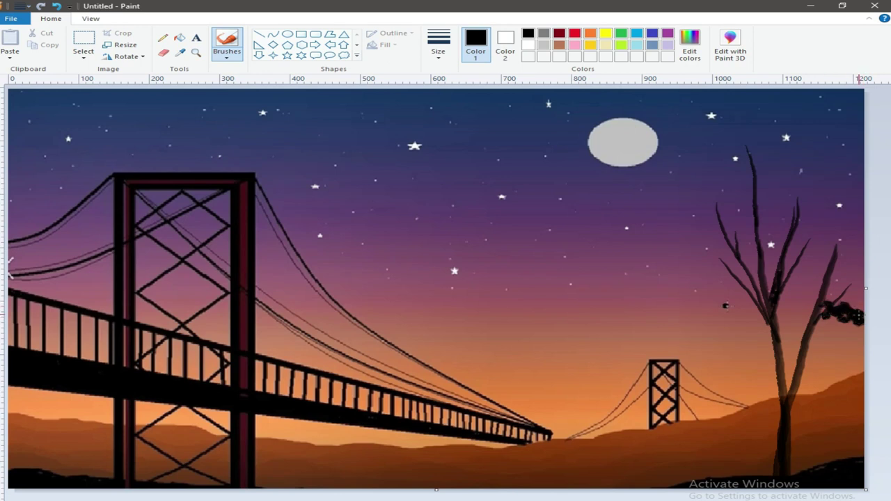
click(227, 49)
click(260, 91)
mouse_move(799, 304)
mouse_down()
mouse_move(832, 298)
mouse_move(825, 315)
mouse_up()
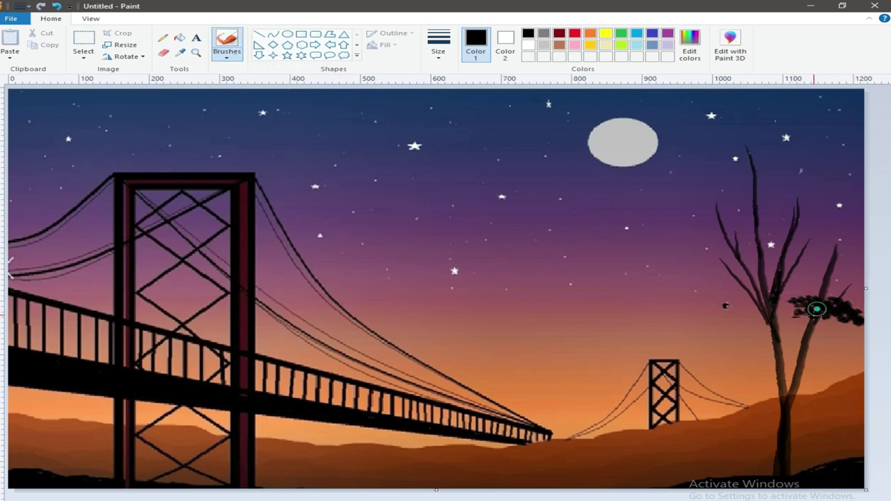
Brush dark foliage clusters onto the left and upper branches.
mouse_move(741, 267)
mouse_down()
mouse_move(705, 263)
mouse_move(760, 264)
mouse_move(682, 259)
mouse_move(765, 253)
mouse_move(674, 250)
mouse_move(690, 270)
mouse_up()
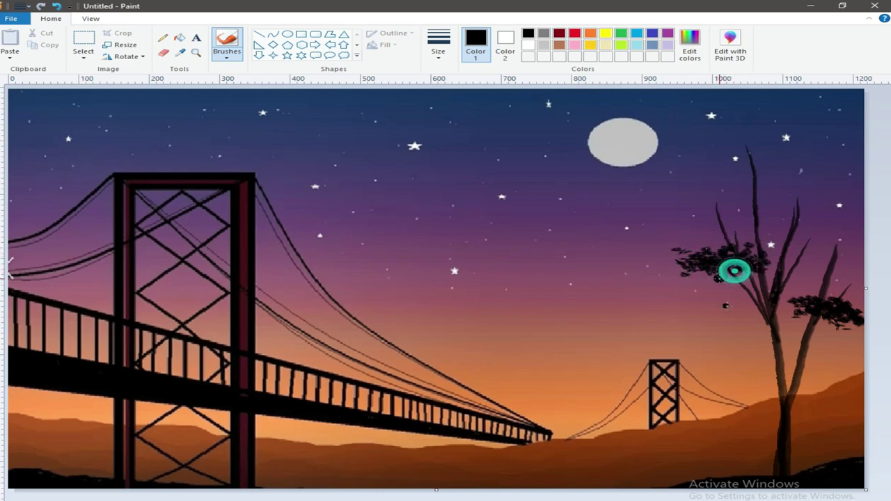
mouse_move(855, 228)
mouse_down()
mouse_move(775, 223)
mouse_move(841, 232)
mouse_move(790, 240)
mouse_move(828, 249)
mouse_move(774, 239)
mouse_move(805, 218)
mouse_move(831, 238)
mouse_move(815, 239)
mouse_move(839, 242)
mouse_move(795, 235)
mouse_move(821, 253)
mouse_move(853, 246)
mouse_move(762, 225)
mouse_move(748, 212)
mouse_move(785, 213)
mouse_move(747, 225)
mouse_move(758, 235)
mouse_move(803, 221)
mouse_move(799, 208)
mouse_move(827, 213)
mouse_move(838, 229)
mouse_up()
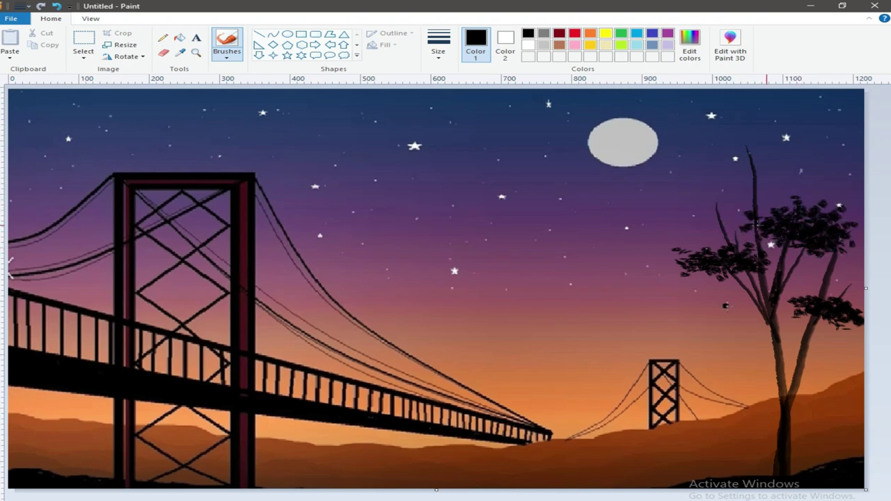
mouse_move(710, 194)
mouse_down()
mouse_move(682, 199)
mouse_move(732, 199)
mouse_move(686, 204)
mouse_move(729, 190)
mouse_move(664, 183)
mouse_move(685, 198)
mouse_up()
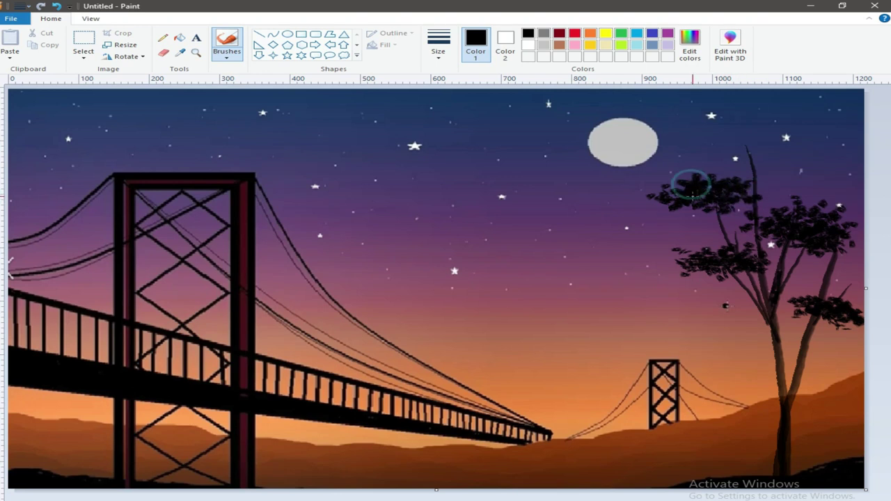
drag(661, 180, 686, 179)
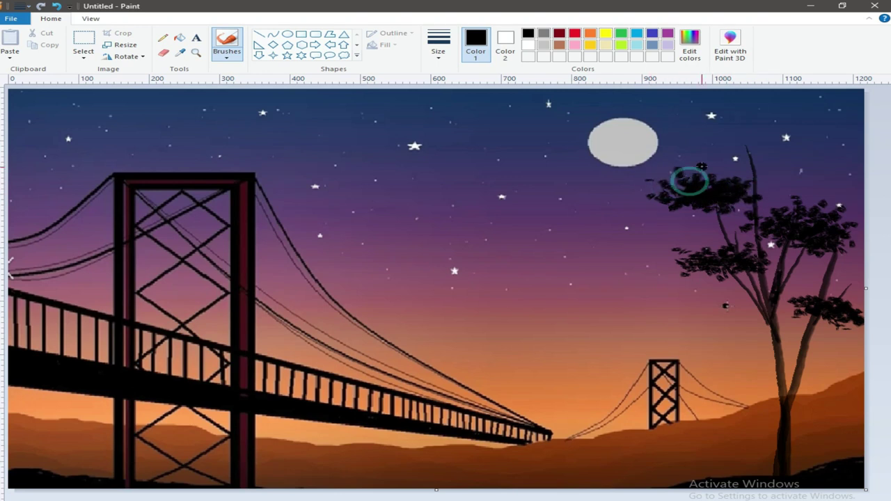
mouse_move(748, 190)
mouse_down()
mouse_move(679, 213)
mouse_move(736, 208)
mouse_up()
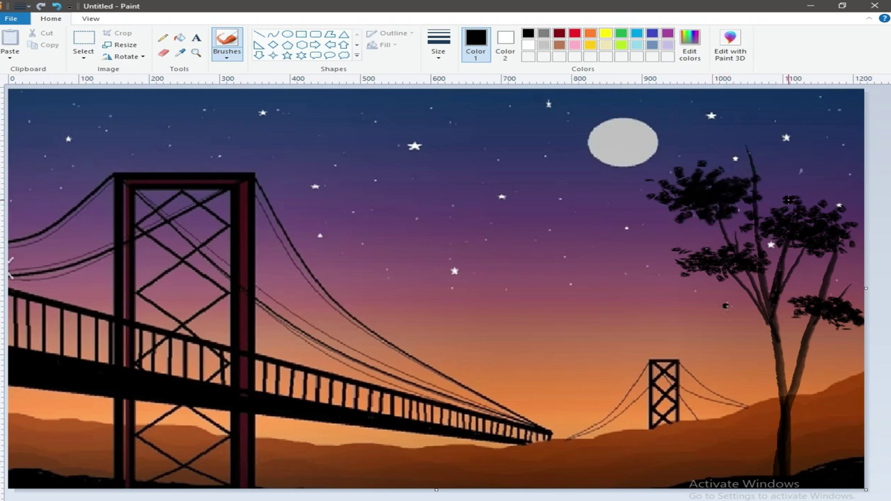
mouse_move(844, 166)
mouse_down()
mouse_move(783, 174)
mouse_move(829, 167)
mouse_move(788, 188)
mouse_move(802, 183)
mouse_up()
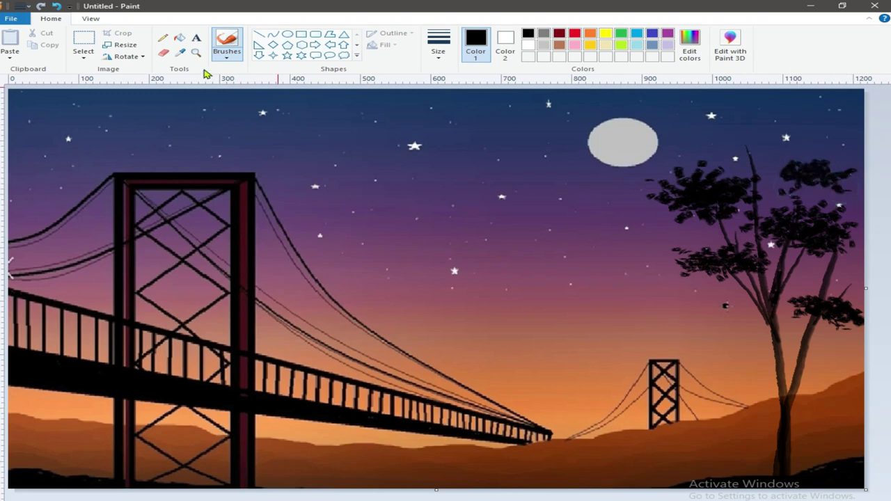
Paint a new curved branch at the tree top and brush dark foliage over it.
click(805, 193)
click(815, 181)
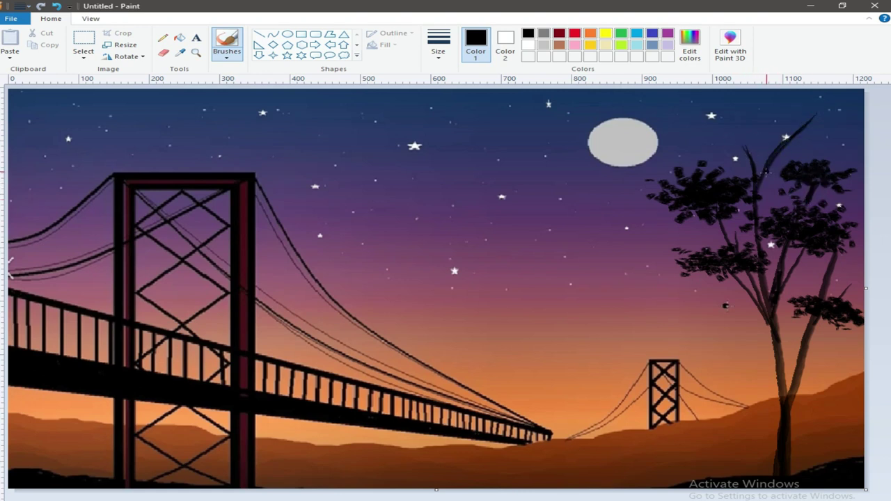
drag(726, 116, 761, 189)
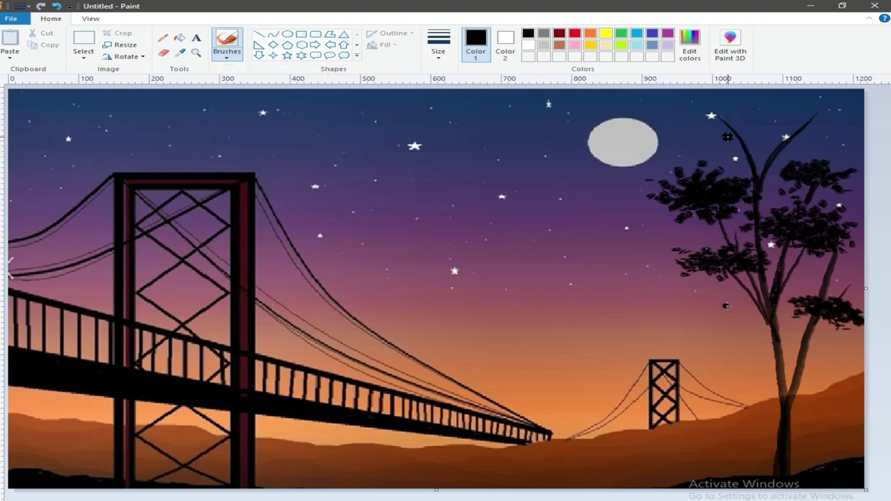
mouse_move(749, 114)
mouse_down()
mouse_move(703, 120)
mouse_move(692, 142)
mouse_up()
click(747, 138)
Extend black foliage along the top-right branch and dab leaves into the upper crown.
drag(852, 119, 762, 112)
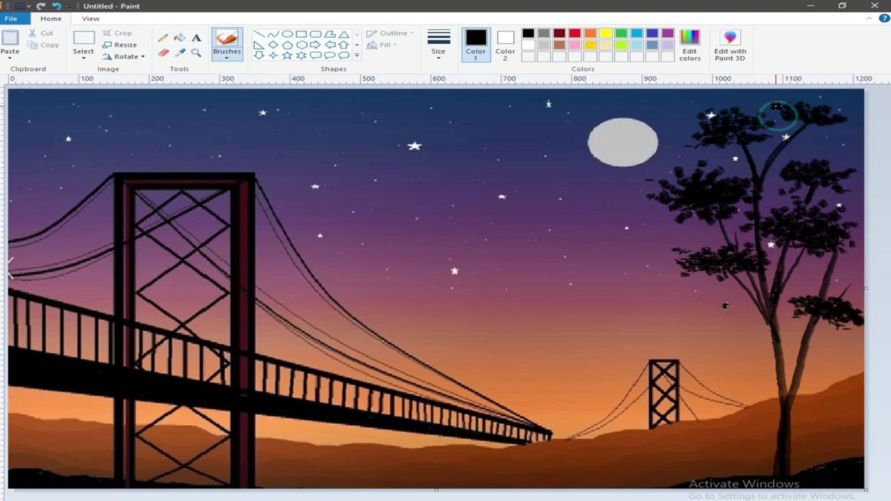
mouse_move(849, 113)
mouse_down()
mouse_move(811, 126)
mouse_move(793, 119)
mouse_up()
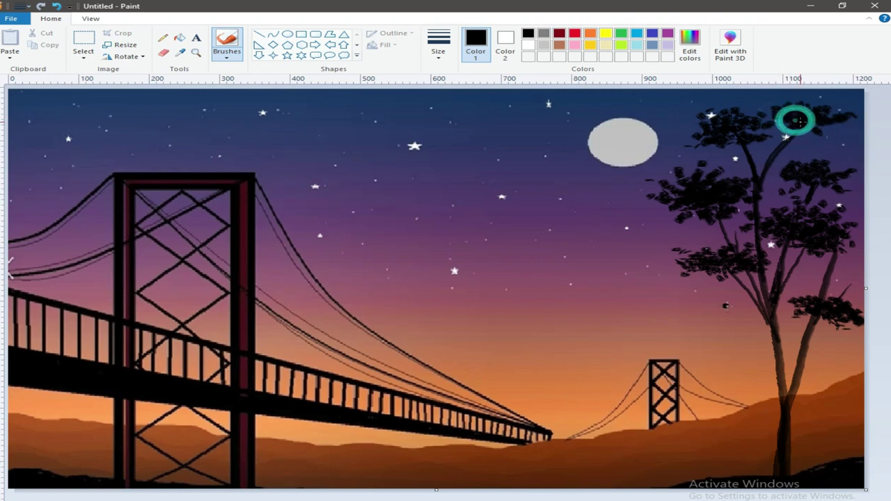
click(809, 136)
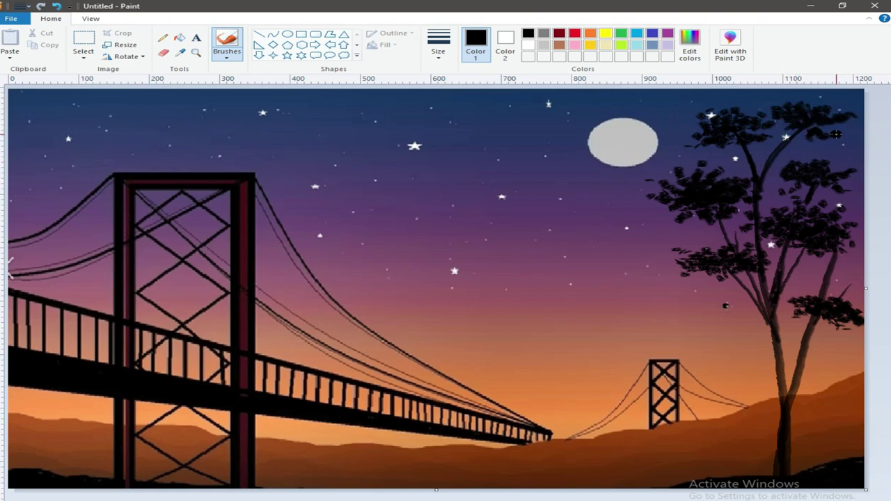
click(800, 133)
click(797, 152)
click(815, 165)
click(789, 164)
click(758, 162)
click(780, 178)
Dab small black leaves into the middle and lower-right foliage of the tree.
click(749, 227)
click(738, 230)
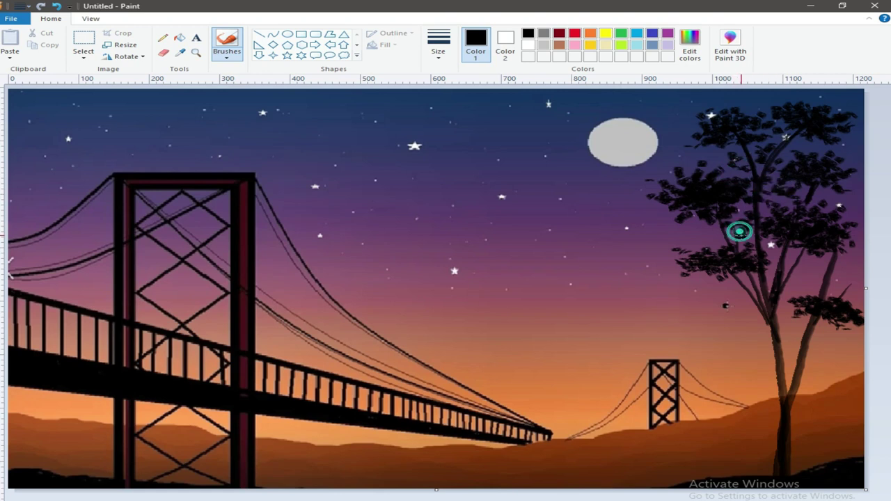
click(851, 258)
click(807, 263)
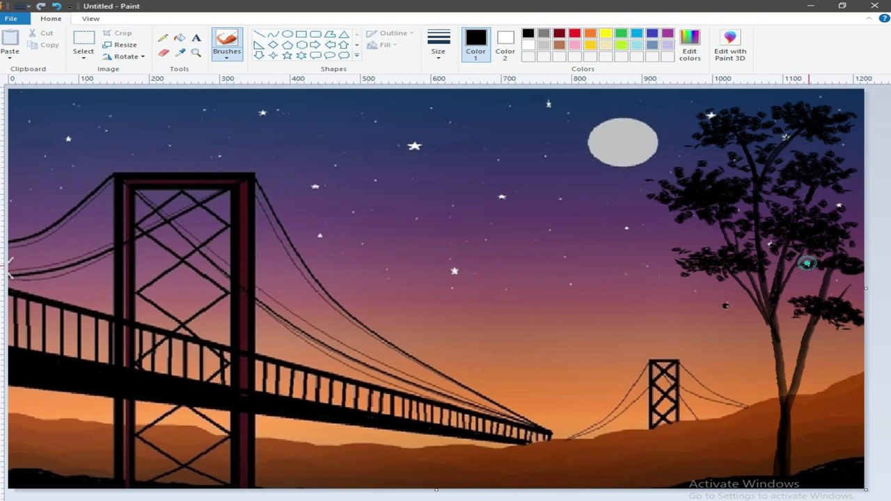
click(854, 249)
click(802, 262)
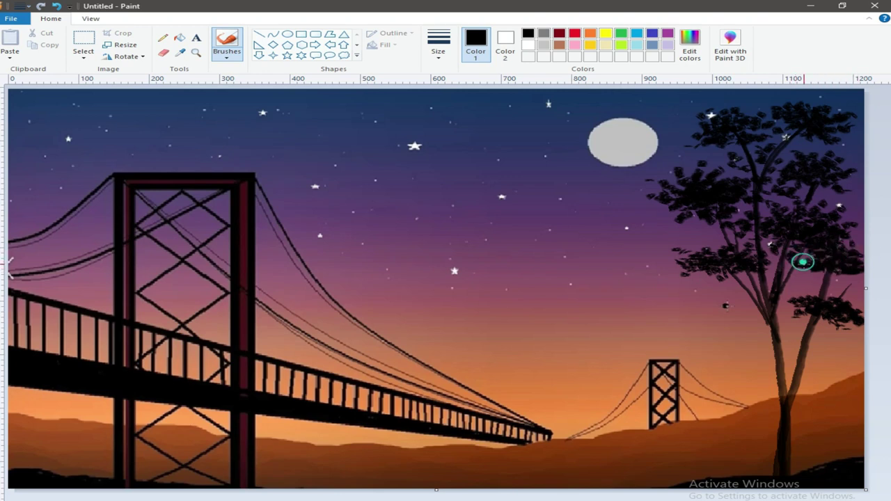
click(226, 56)
click(234, 71)
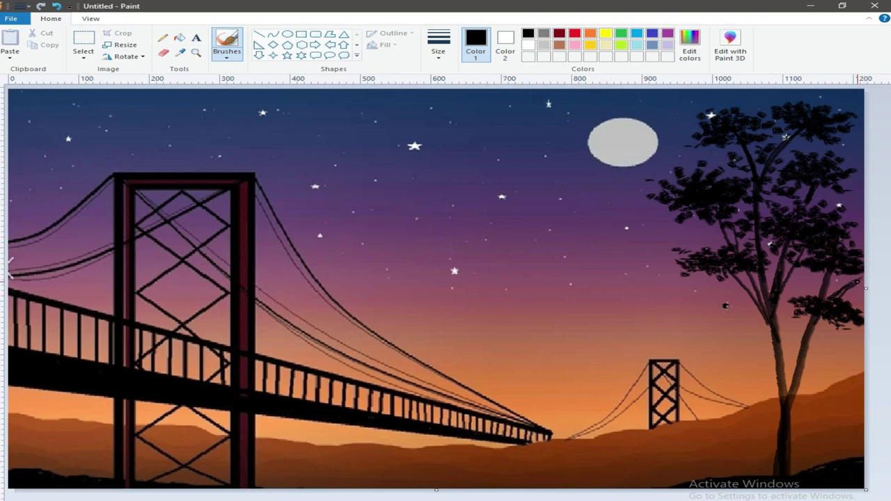
Pick a thicker brush size and paint dark strokes down the trunk to the hillside.
click(426, 64)
click(449, 94)
drag(792, 384, 793, 476)
mouse_move(765, 311)
mouse_down()
mouse_move(774, 381)
mouse_move(767, 476)
mouse_up()
mouse_move(771, 336)
mouse_down()
mouse_move(776, 402)
mouse_move(762, 478)
mouse_move(782, 419)
mouse_up()
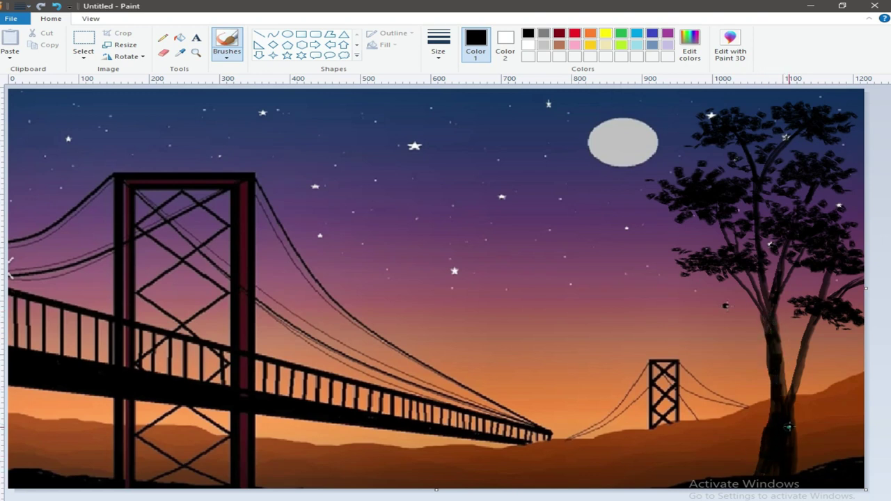
Switch to a different brush thickness and dab paint on the tree's right side.
click(791, 414)
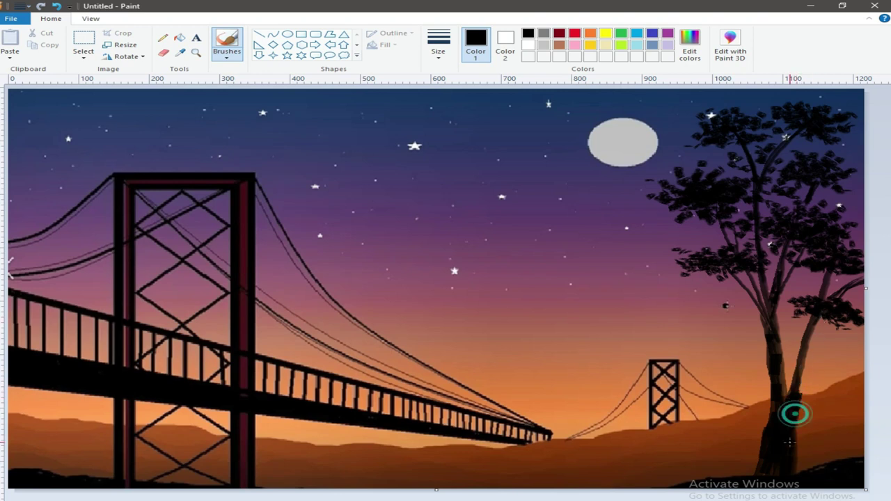
click(439, 45)
click(444, 89)
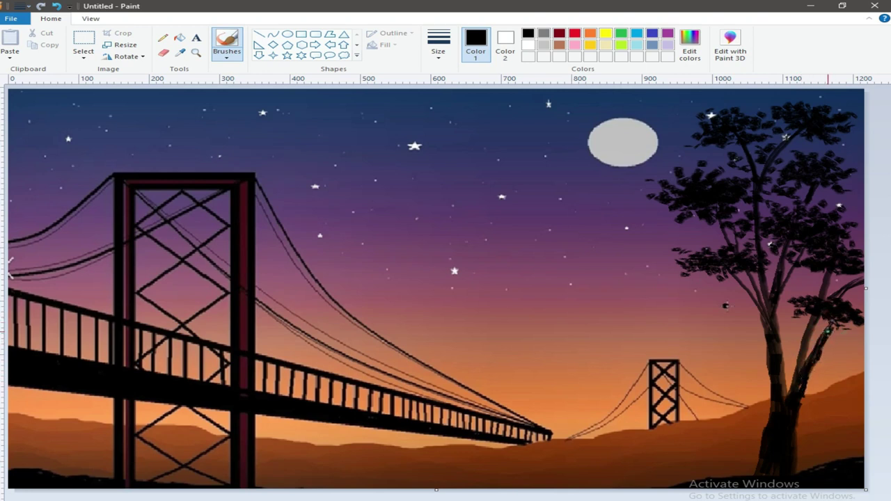
click(845, 304)
Reselect the leafy brush and paint black leaf strokes on the foliage's left edge toward the moon.
click(226, 55)
mouse_move(616, 240)
mouse_down()
mouse_move(682, 229)
mouse_move(621, 218)
mouse_move(654, 221)
mouse_up()
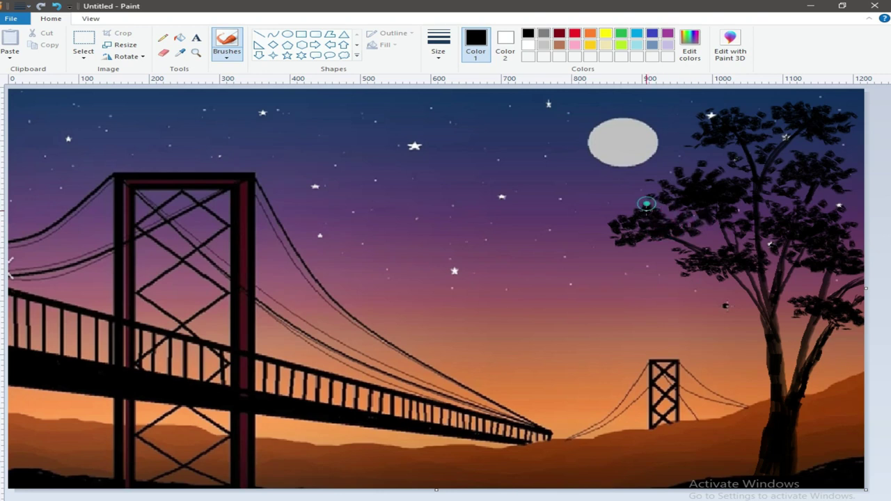
mouse_move(623, 205)
mouse_down()
mouse_move(617, 252)
mouse_move(595, 241)
mouse_move(647, 252)
mouse_up()
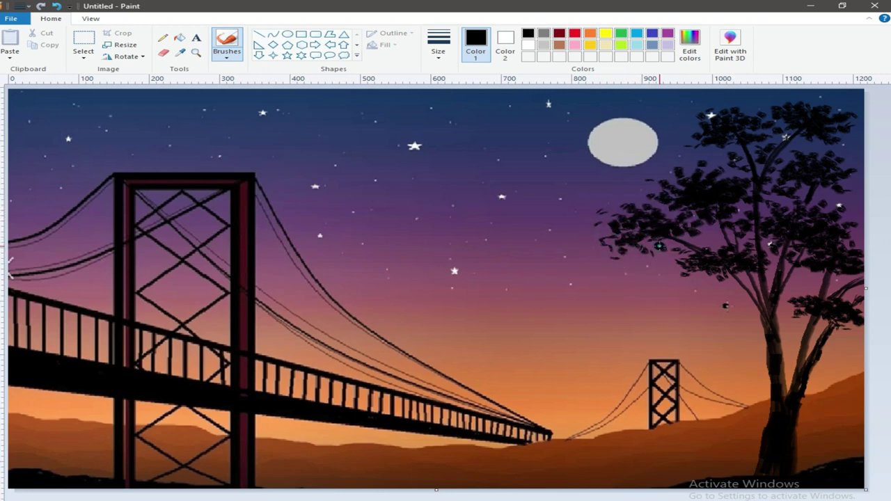
click(612, 212)
mouse_move(642, 191)
mouse_down()
mouse_move(581, 225)
mouse_move(613, 232)
mouse_move(623, 212)
mouse_move(664, 221)
mouse_move(644, 237)
mouse_up()
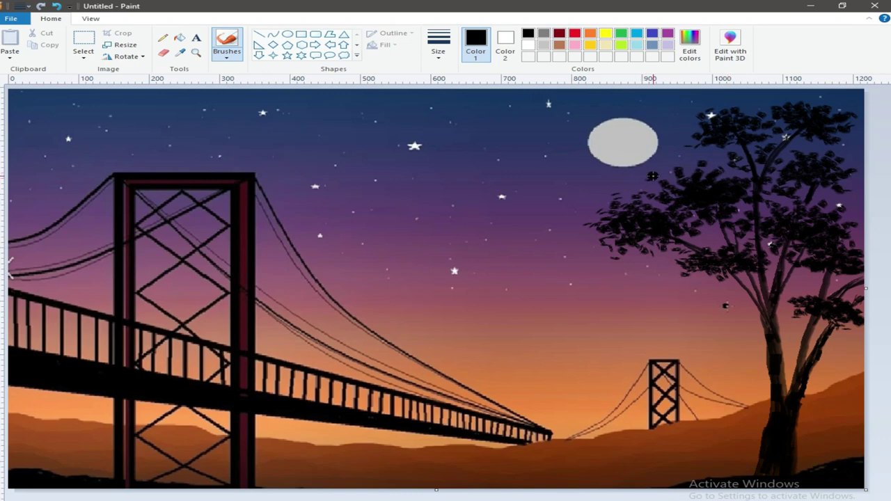